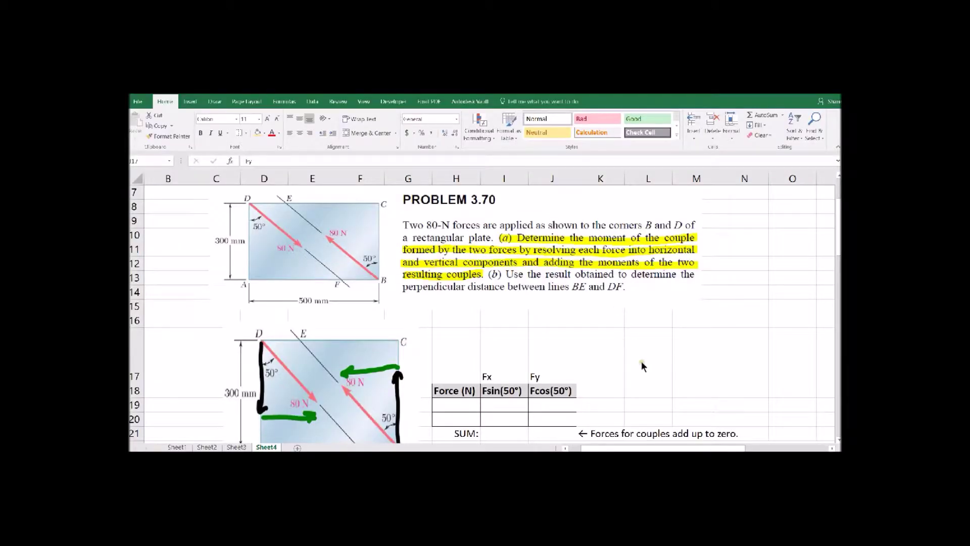
Enter 80 N as the magnitude of both forces in H19 and H20.
scroll(608, 353, "down", 1)
left_click(472, 363)
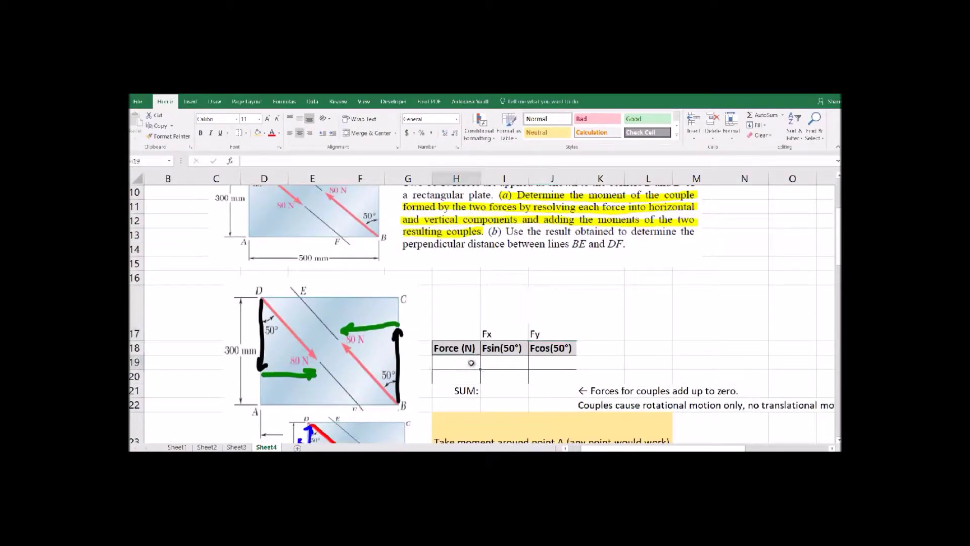
type("80")
key("Return")
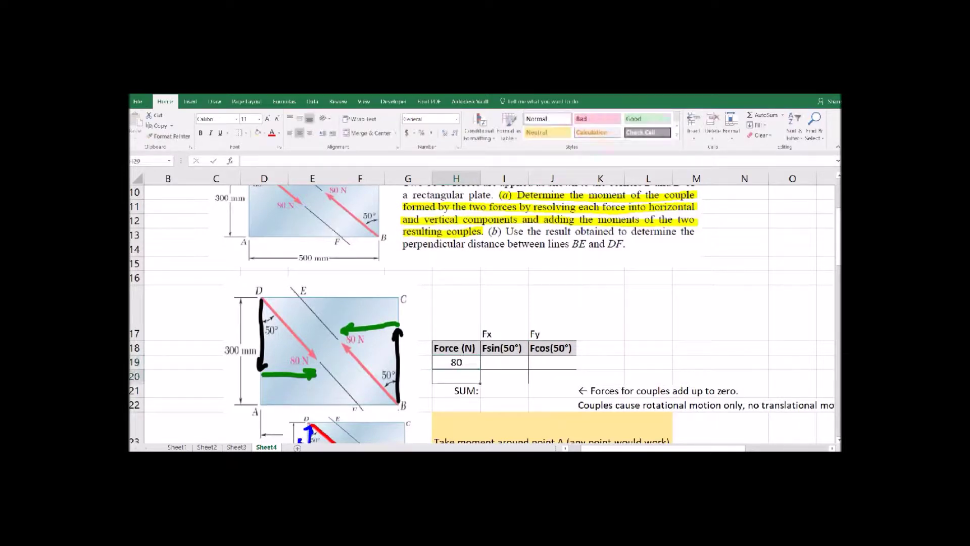
type("80")
key("Return")
Compute the first force's x-component in I19 with =H19*Sin(Radians(50)), giving 61.2836.
left_click(511, 362)
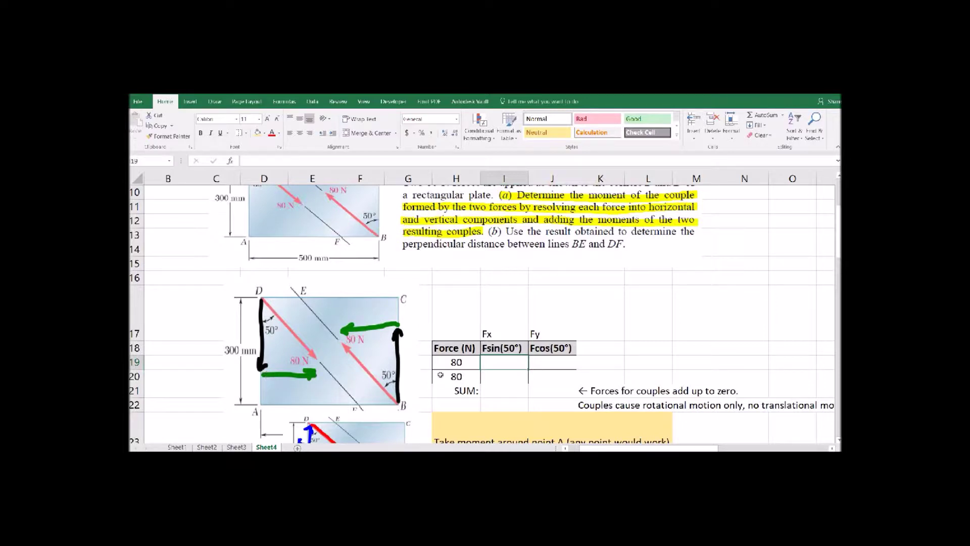
type("=")
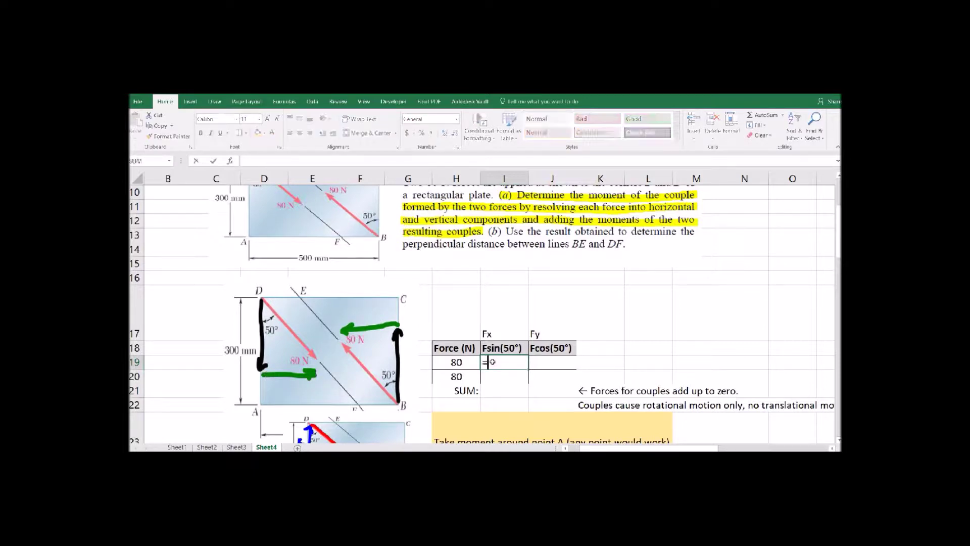
key("Left")
type("*S")
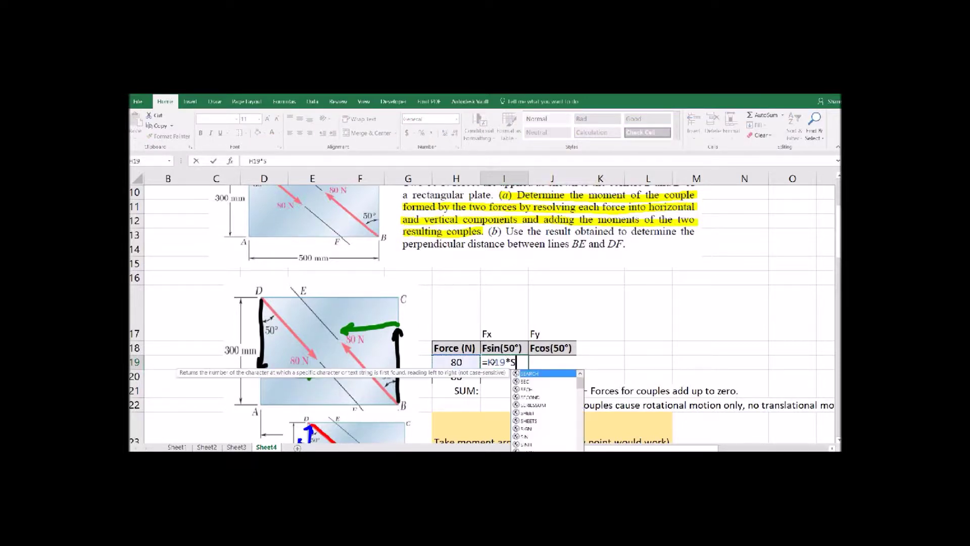
type("in(Radians(50))")
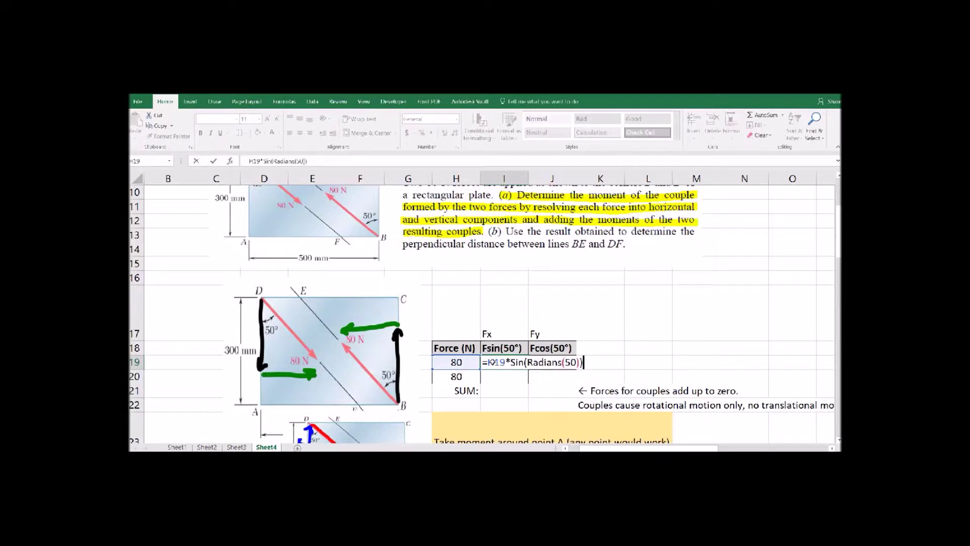
key("Return")
Compute the first force's y-component in J19 with =-H19*Cos(Radians(50)), giving -51.423.
left_click(542, 362)
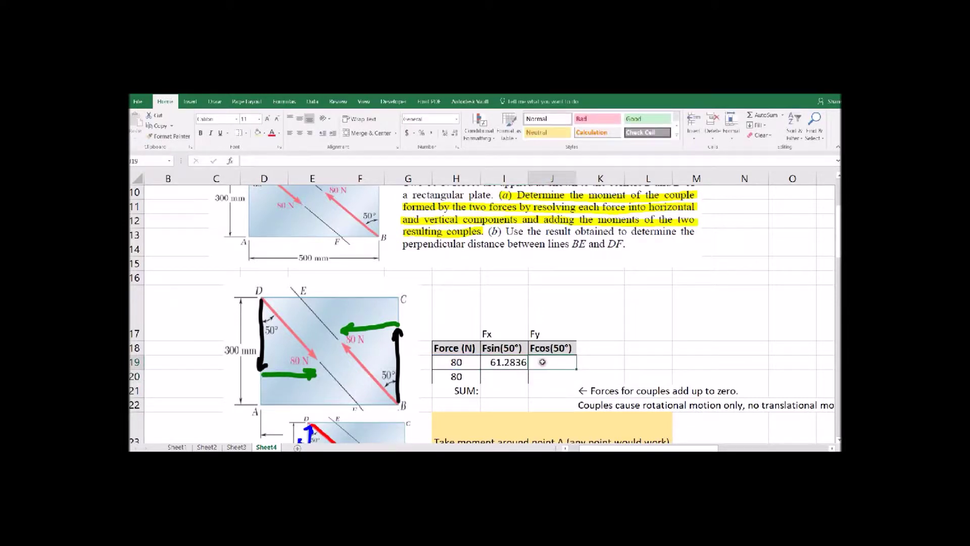
type("=")
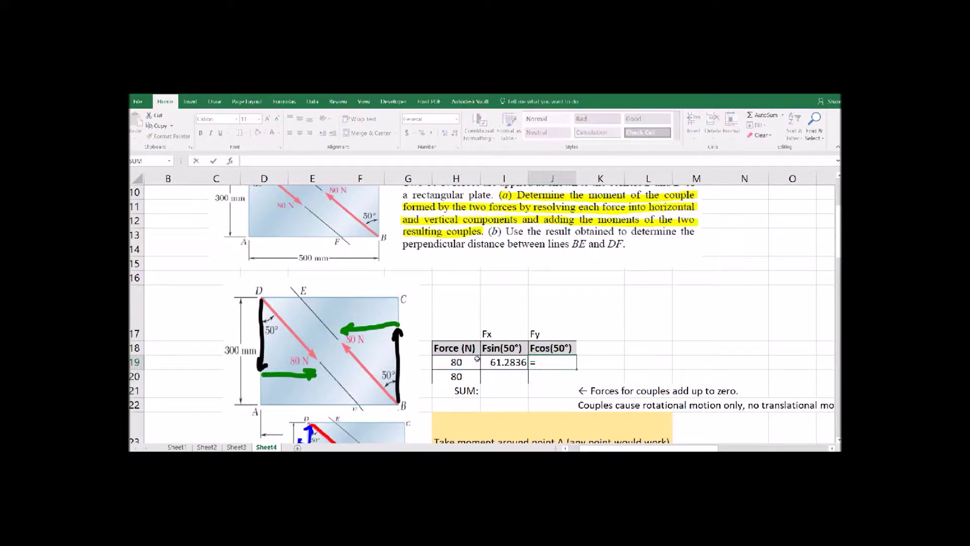
left_click(469, 362)
type("*Cos")
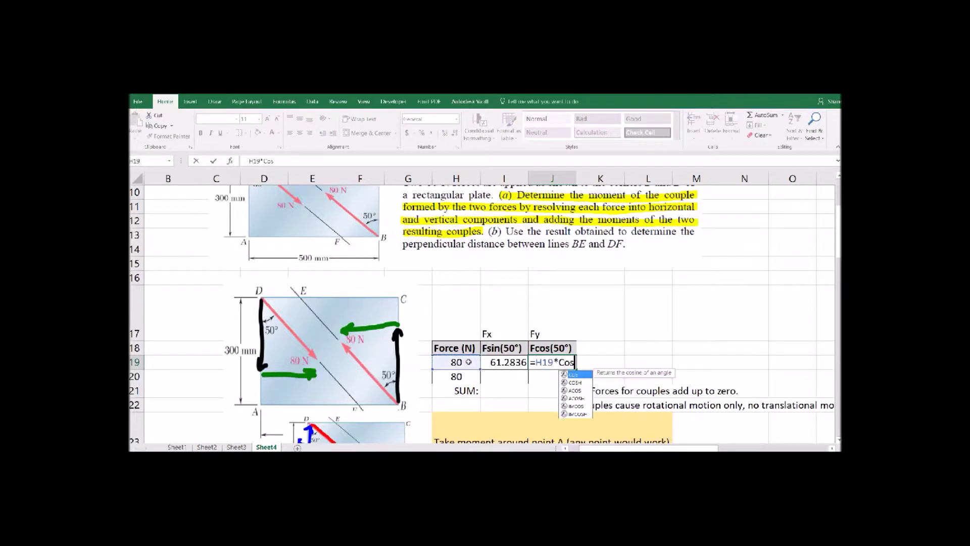
type("(Radians(50")
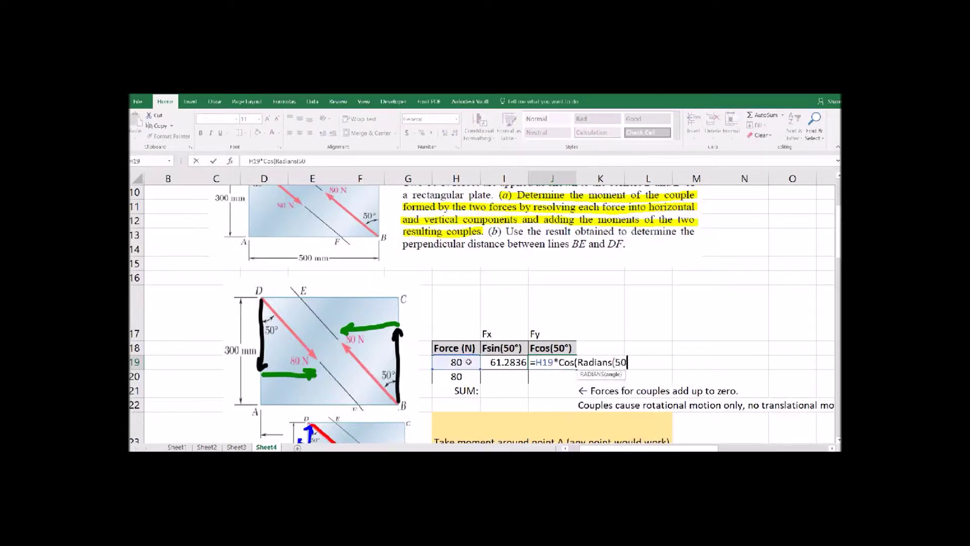
type("))")
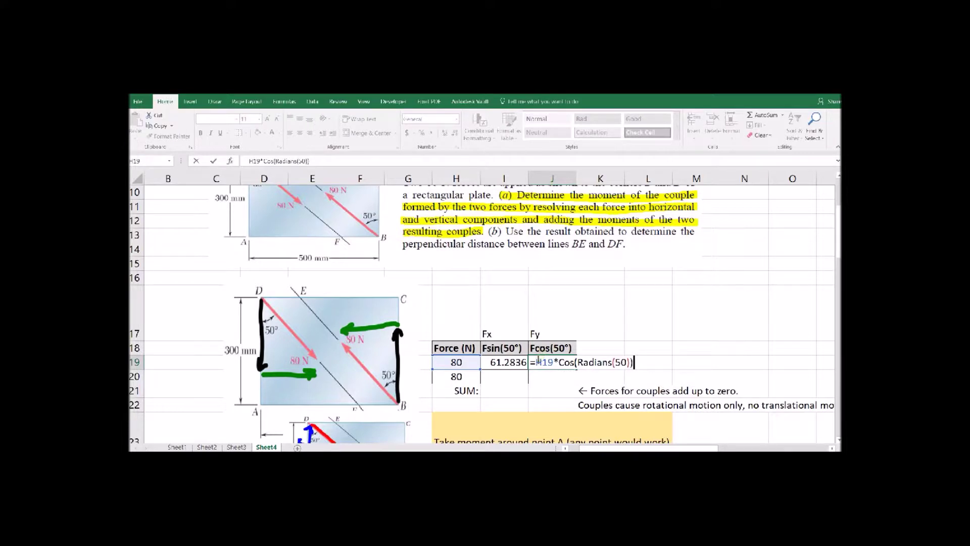
type("-")
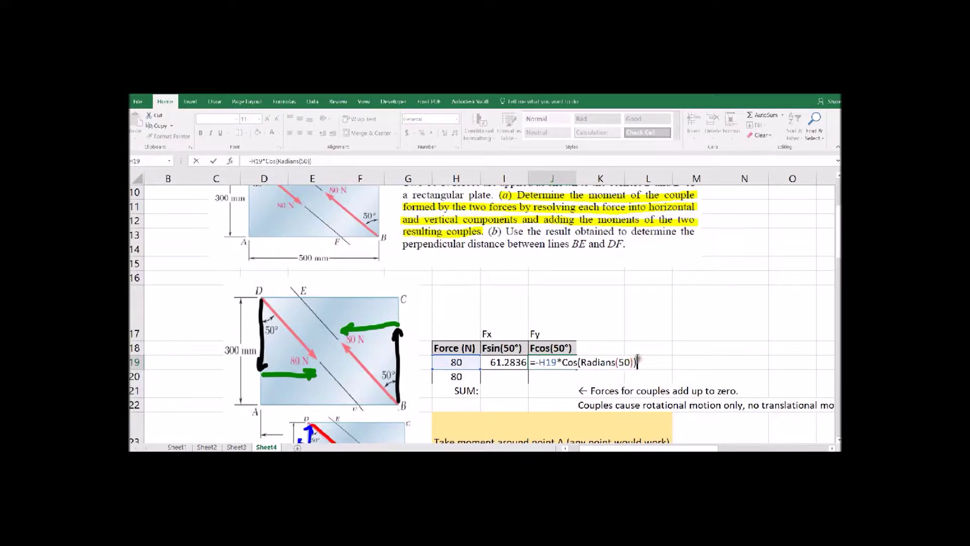
key("Return")
left_click(503, 377)
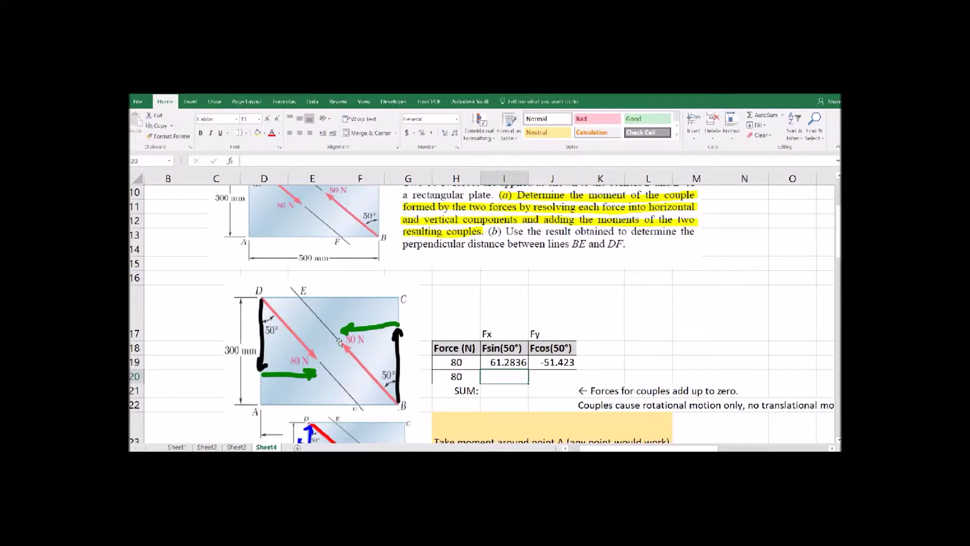
Enter =-H20*Sin(Radians(50)) in I20 for the second force's x-component, -61.2836.
type("=")
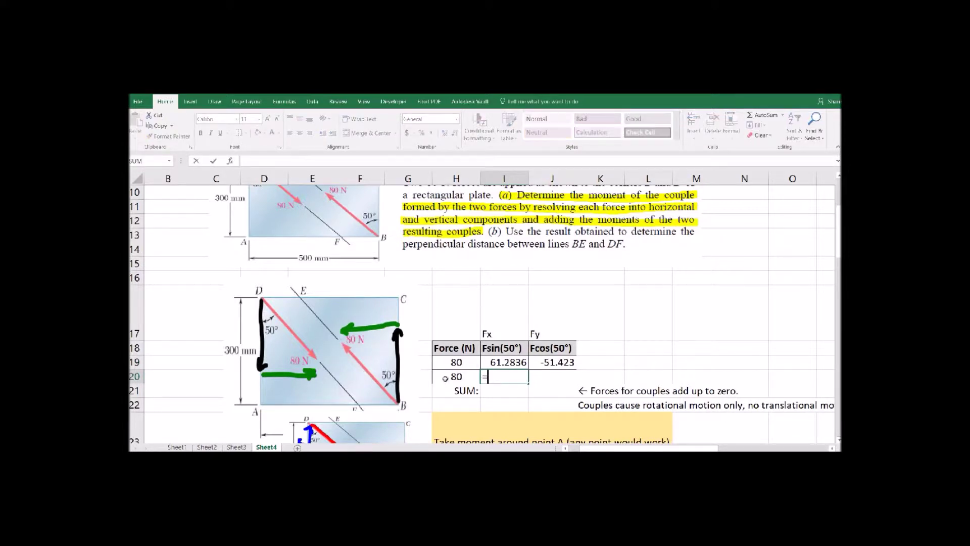
left_click(454, 376)
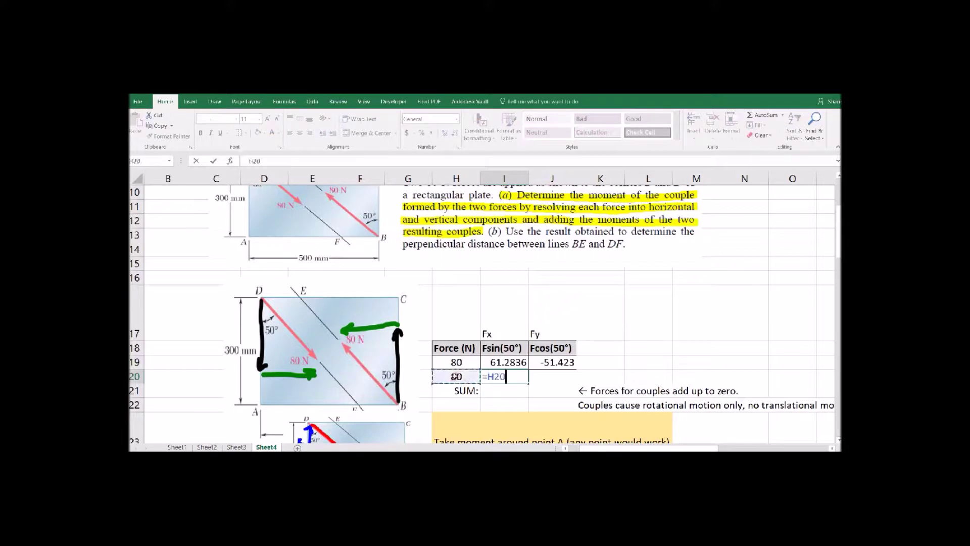
left_click(487, 377)
type("-H20*Sin(radia")
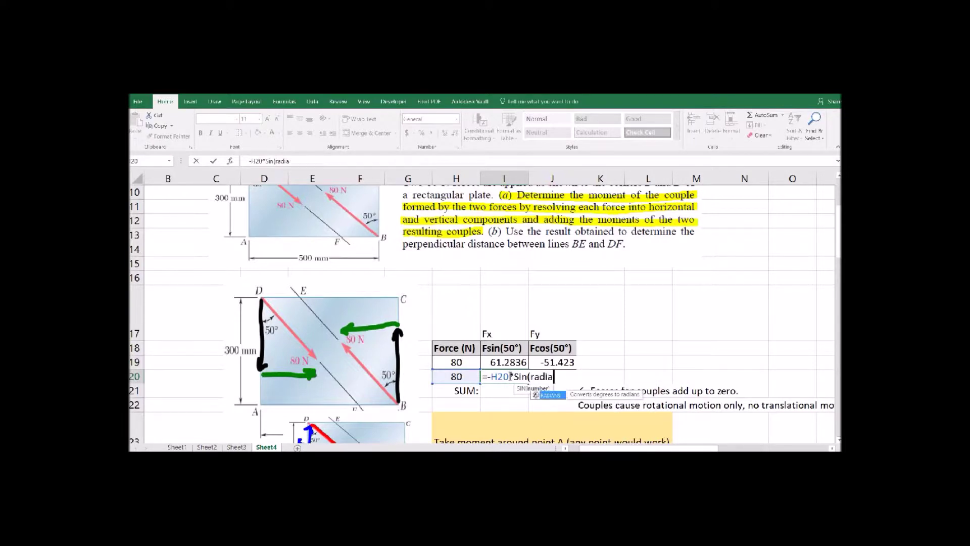
type("ns(50))")
key("Return")
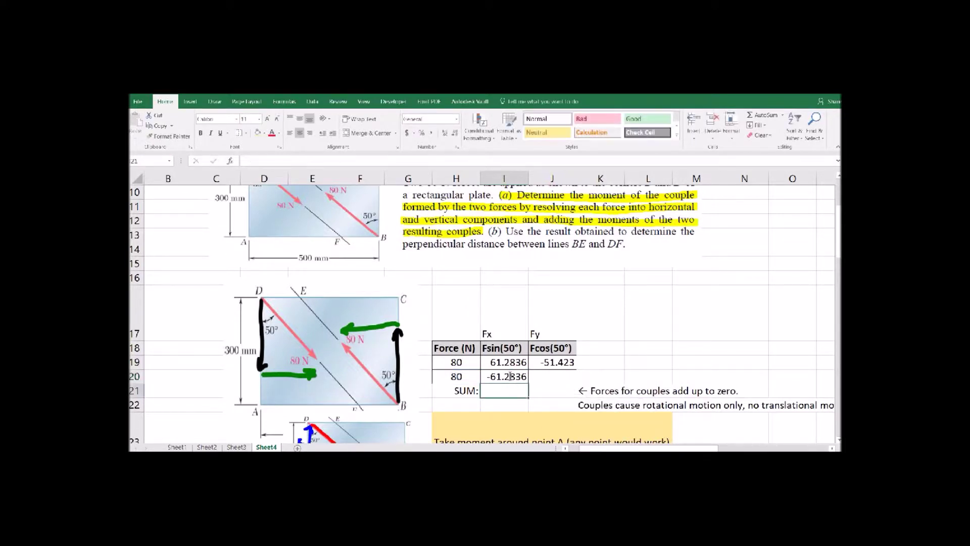
left_click(510, 374)
Enter =H20*Cos(Radians(50)) in J20 for the second force's y-component, 51.423.
left_click(546, 377)
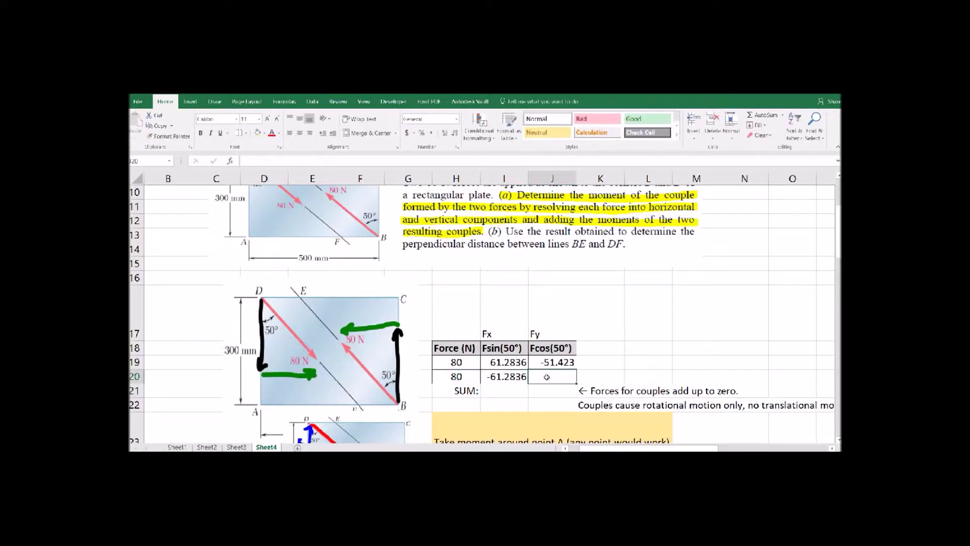
type("=")
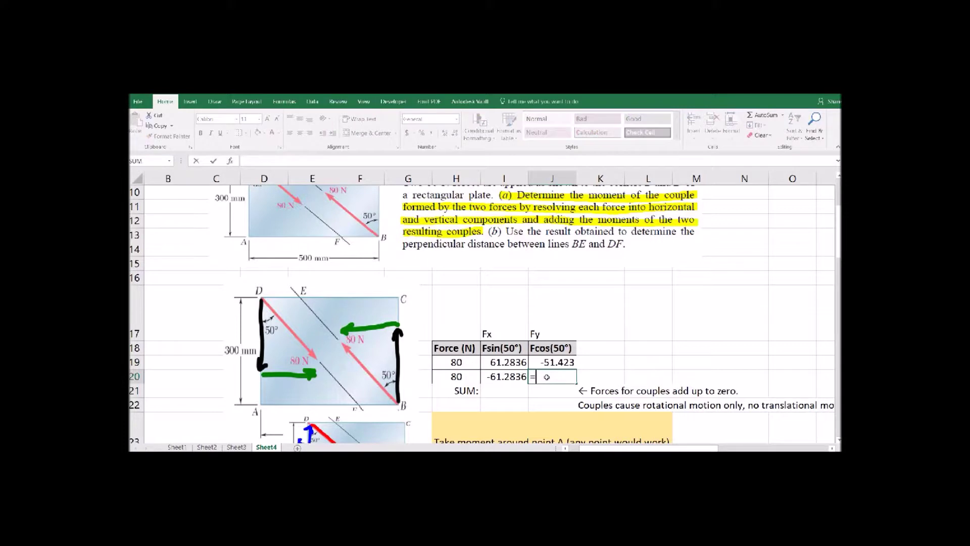
left_click(470, 378)
type("*Co")
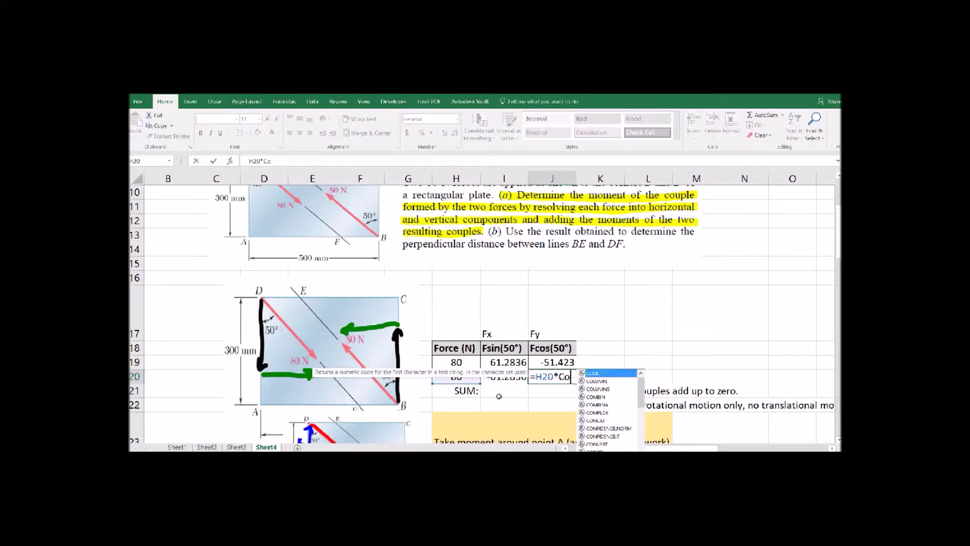
type("s(Radians(50))")
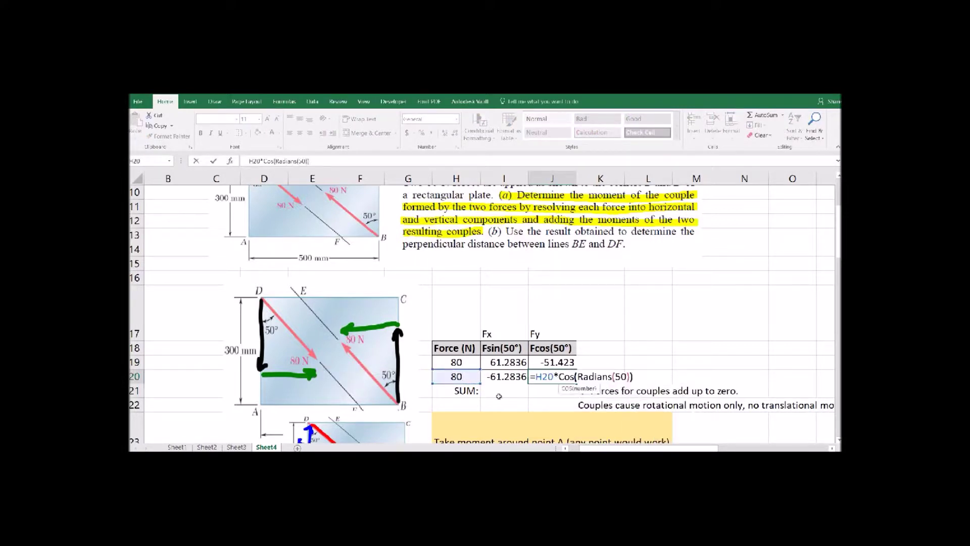
key("Return")
left_click(498, 388)
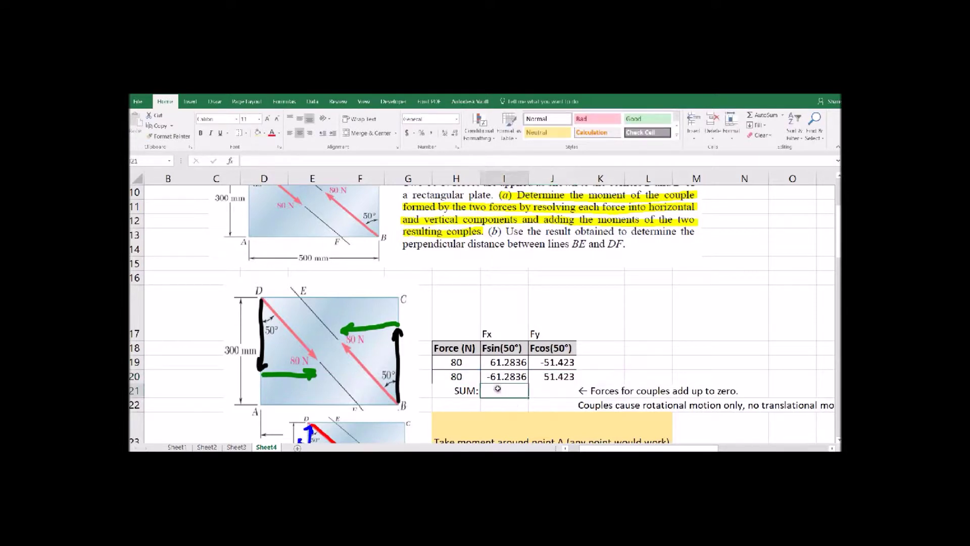
Sum the x-components with =SUM(I19:I20) and copy it across for Fy, both giving 0.
type("=sum(")
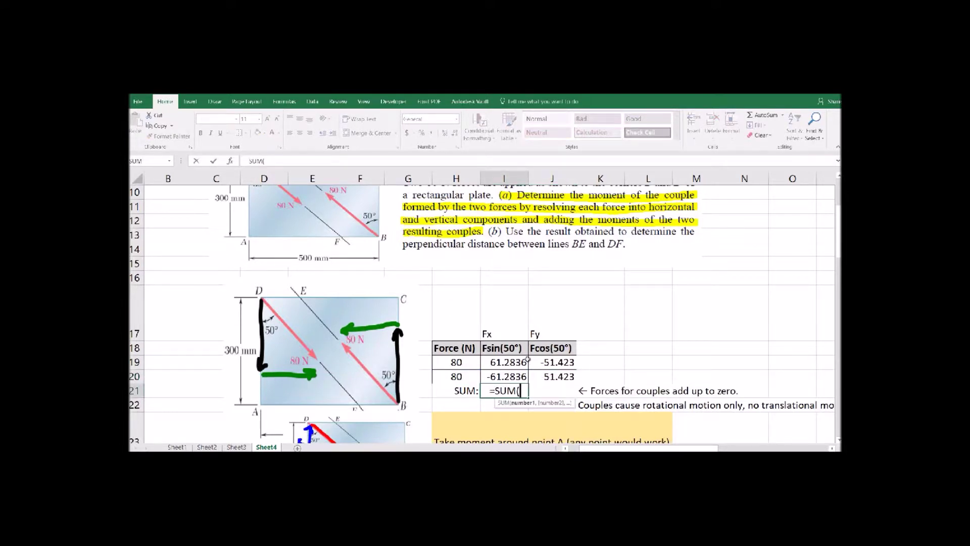
left_click_drag(526, 360, 514, 374)
key("Return")
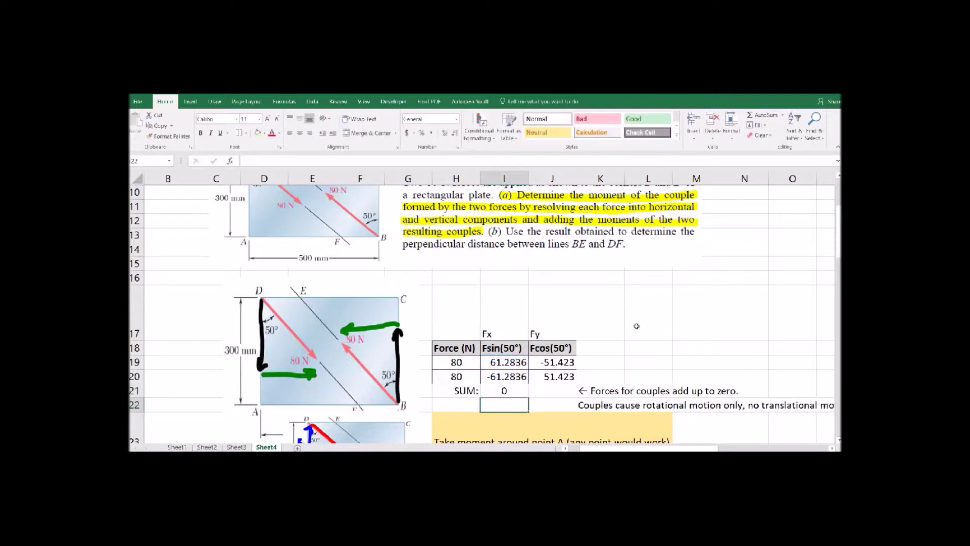
left_click(518, 396)
left_click_drag(528, 397, 732, 395)
left_click(618, 394)
Shade the zero-sum note and the two SUM values light orange.
left_click(258, 132)
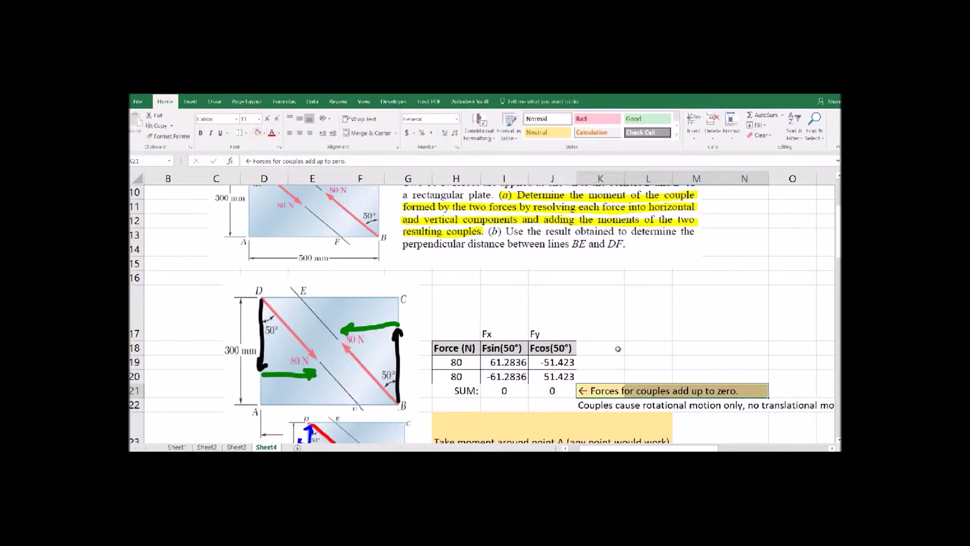
left_click(644, 348)
left_click_drag(505, 392, 552, 391)
left_click(257, 133)
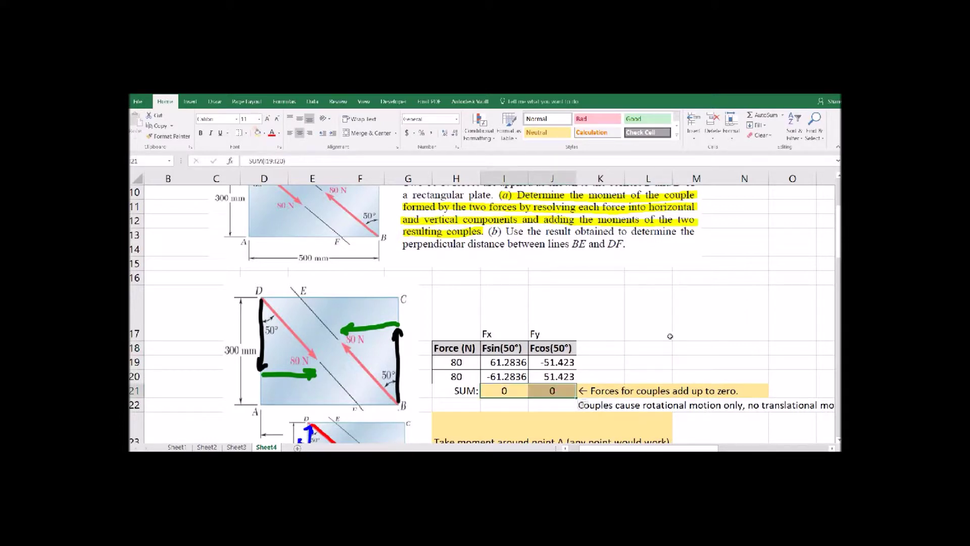
left_click(659, 334)
Bold the phrase 'rotational motion only' in the couples note in K22.
left_click(596, 407)
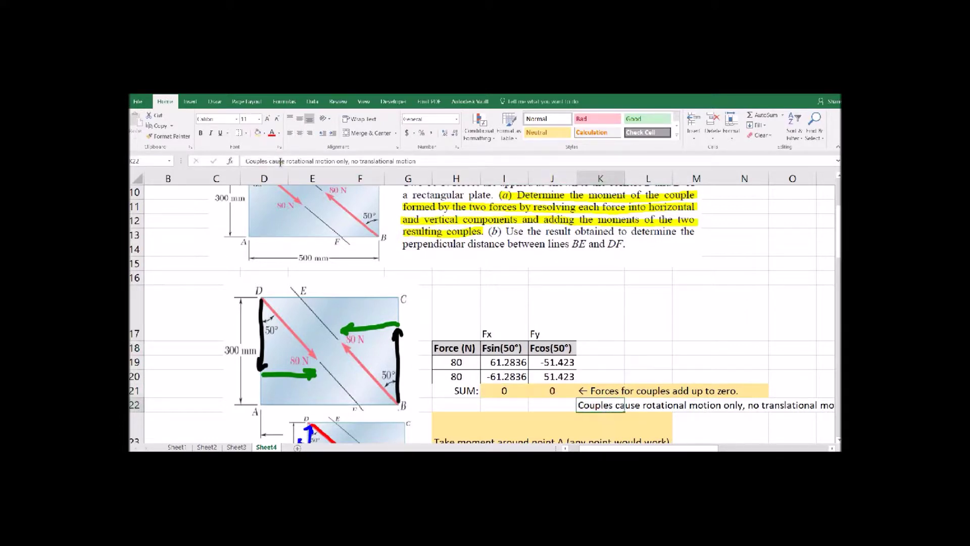
left_click_drag(286, 161, 348, 159)
left_click(201, 133)
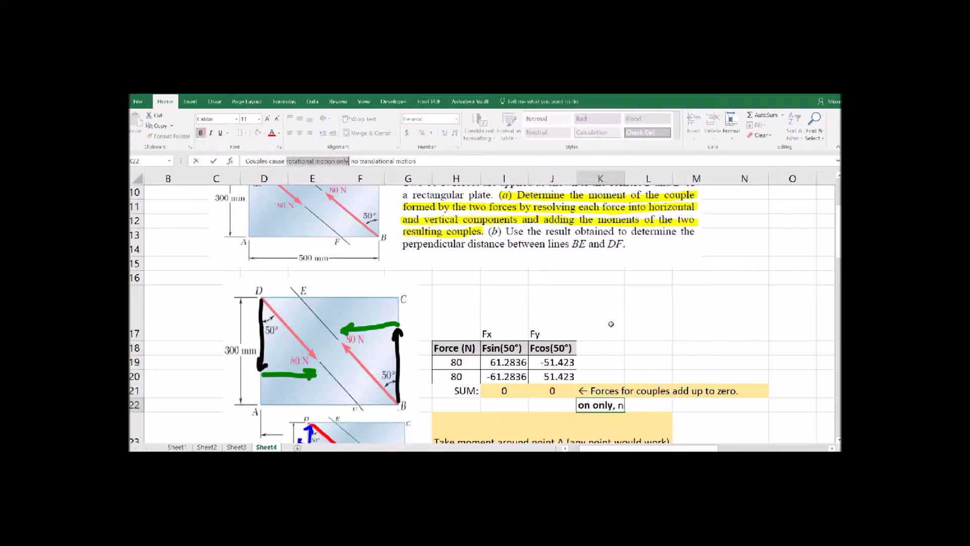
left_click(662, 323)
Fill the couples note cells K22:P22 yellow.
scroll(728, 435, "right", 2)
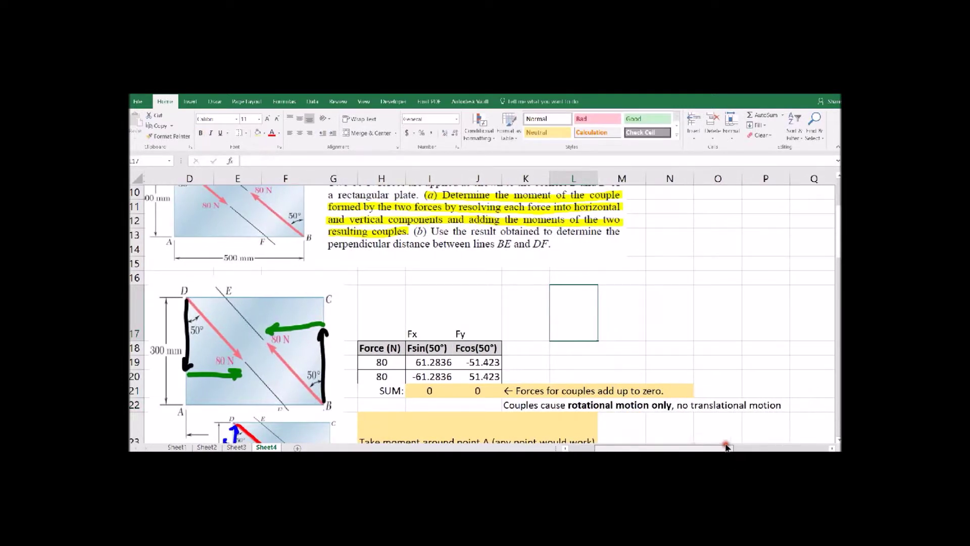
left_click_drag(508, 406, 752, 409)
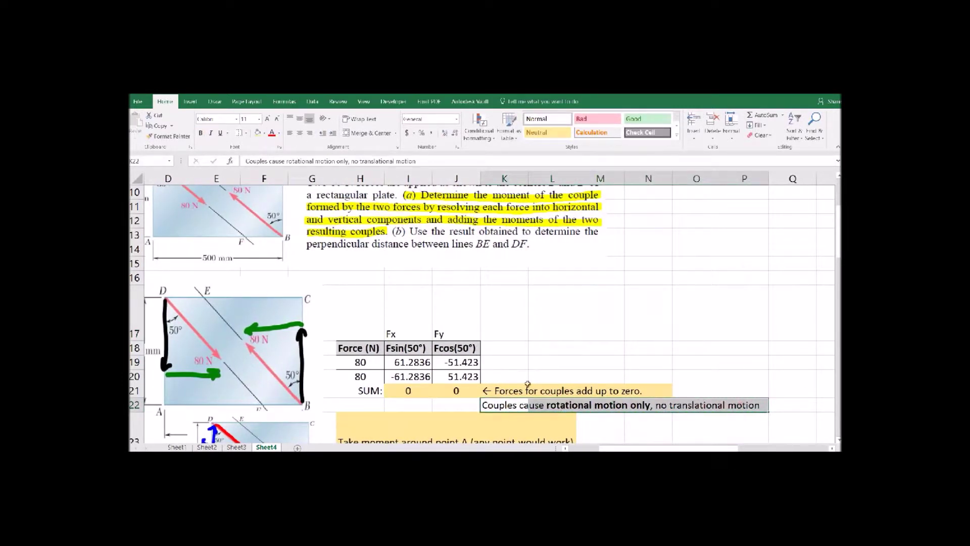
left_click(264, 133)
left_click(277, 205)
left_click(486, 348)
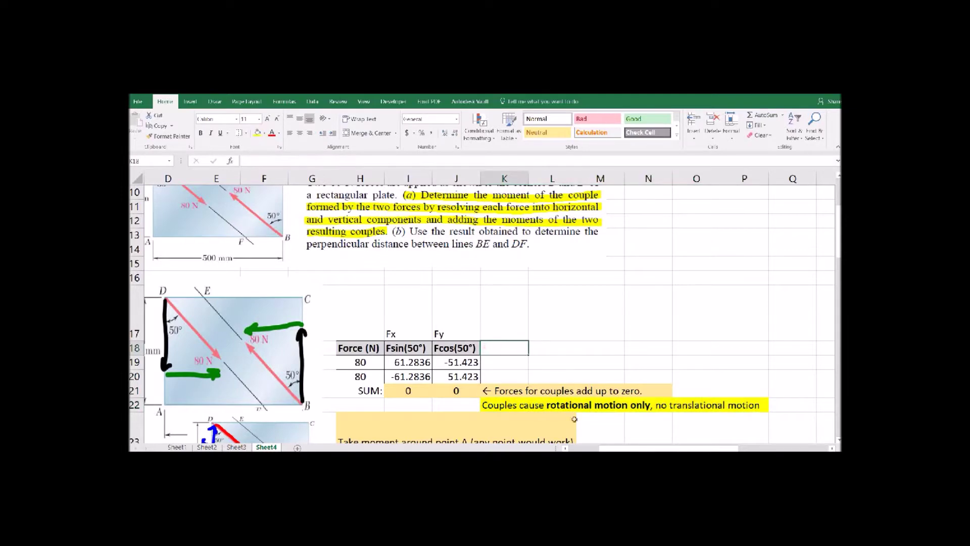
left_click_drag(669, 448, 624, 448)
left_click(531, 316)
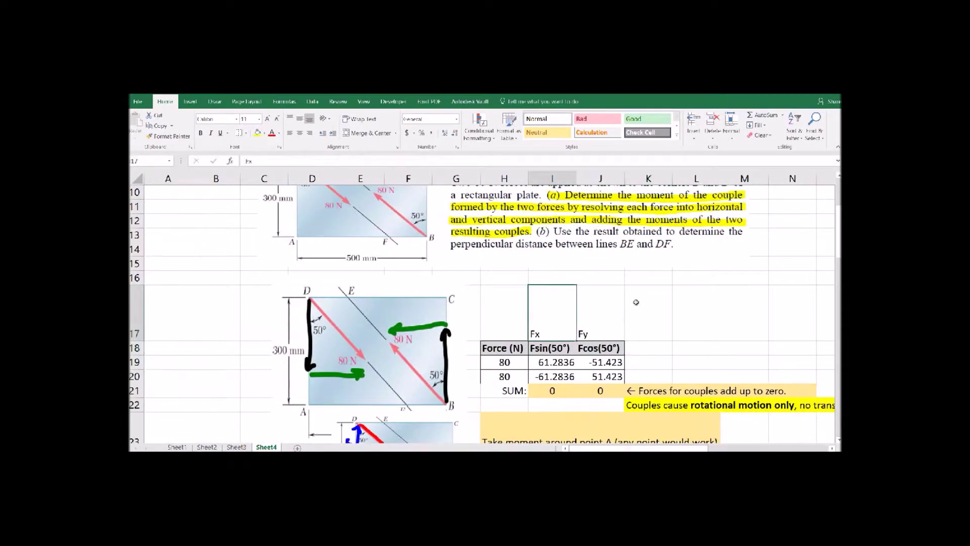
scroll(636, 304, "up", 1)
Fill the first determinant's force row with =I19 copied right and 0 for Fz.
scroll(658, 346, "down", 4)
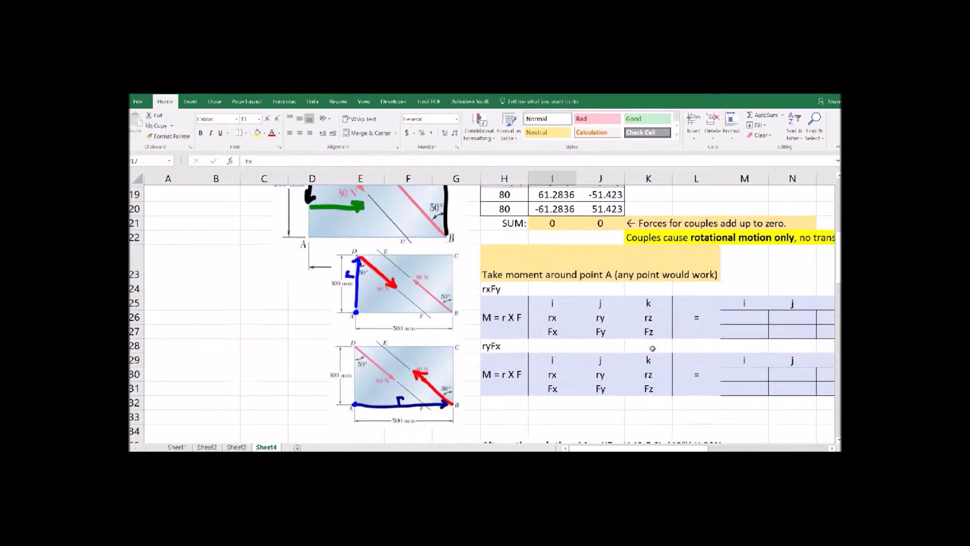
left_click(504, 268)
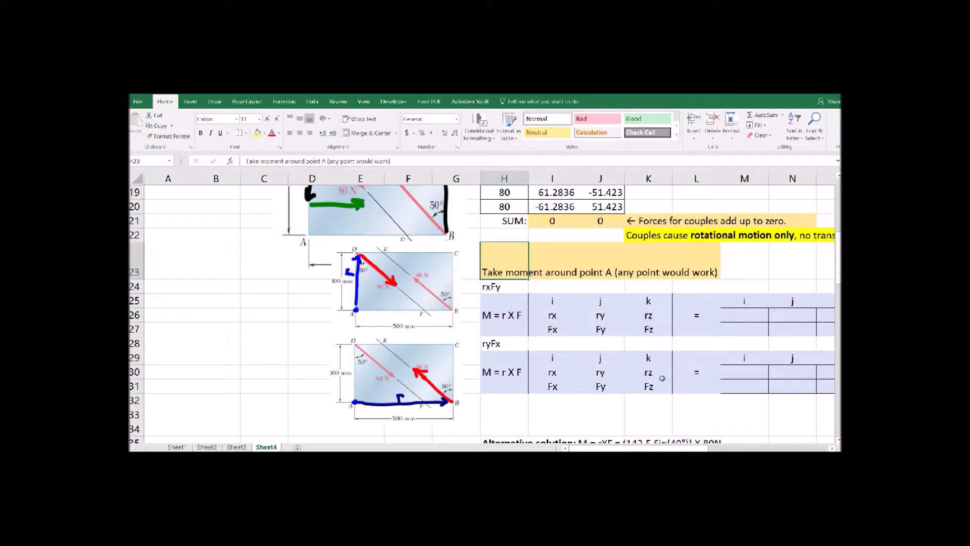
left_click_drag(639, 449, 679, 449)
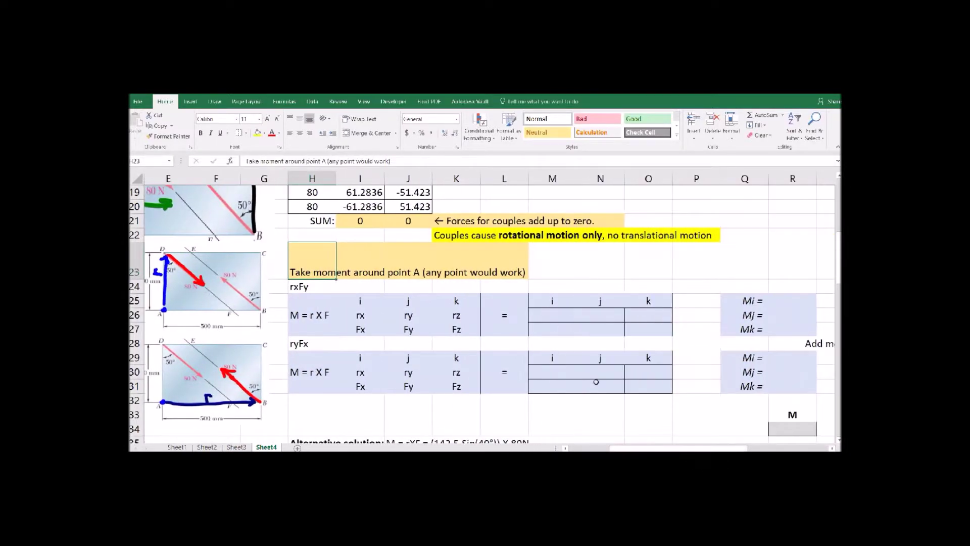
left_click(556, 329)
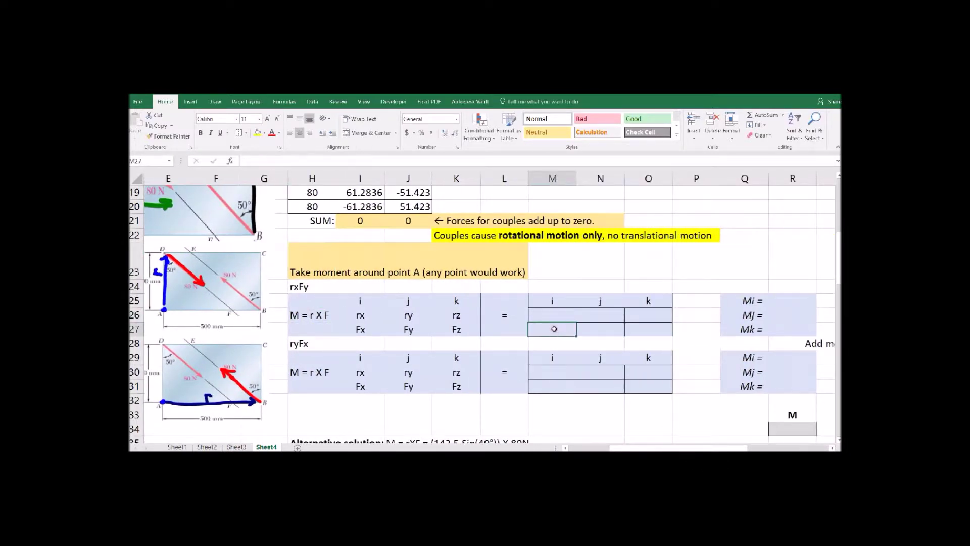
type("=")
left_click(368, 193)
key("Return")
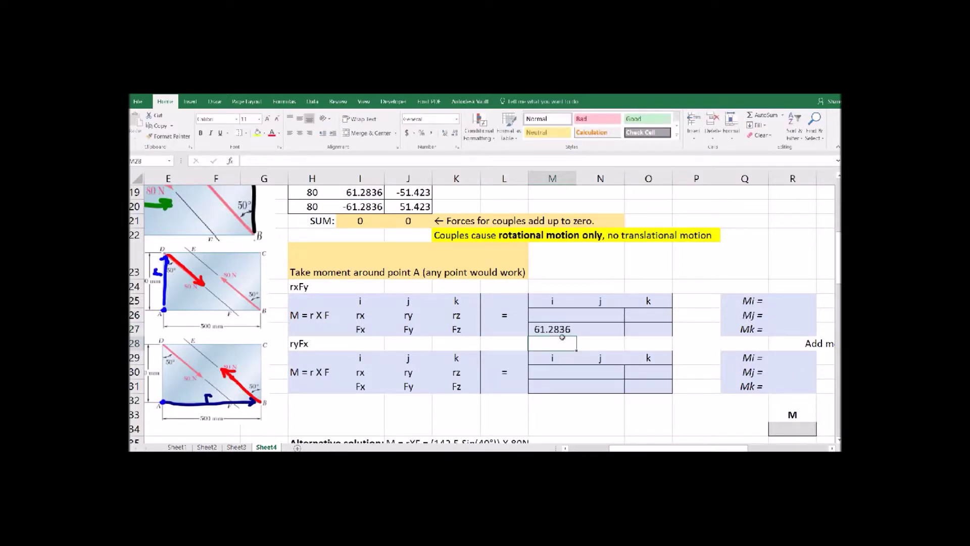
left_click(556, 330)
left_click_drag(577, 336, 601, 329)
left_click(655, 329)
type("0")
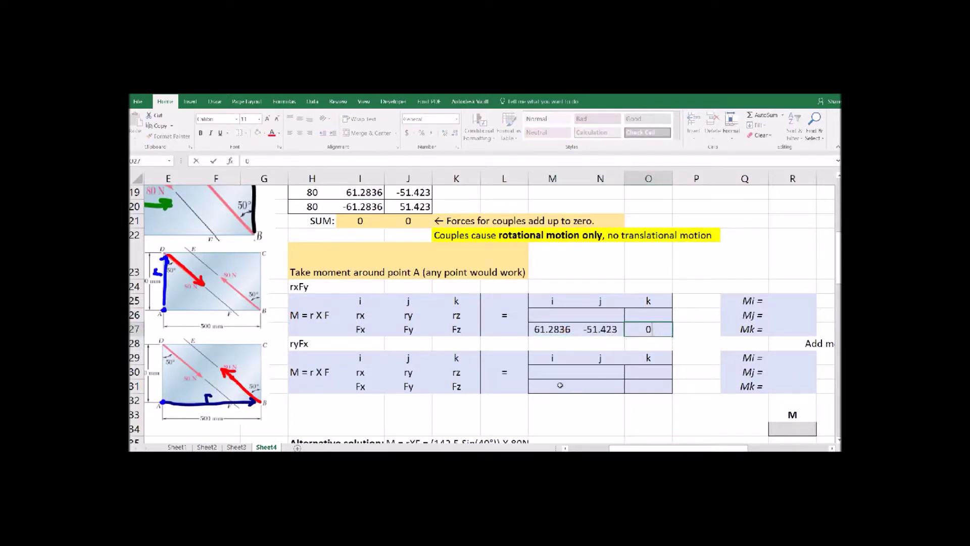
Fill the second determinant's force row with =I20 copied right and 0 for Fz.
left_click(556, 386)
type("=")
left_click(368, 207)
key("Return")
left_click(555, 386)
left_click_drag(576, 393, 600, 387)
left_click(650, 390)
type("0")
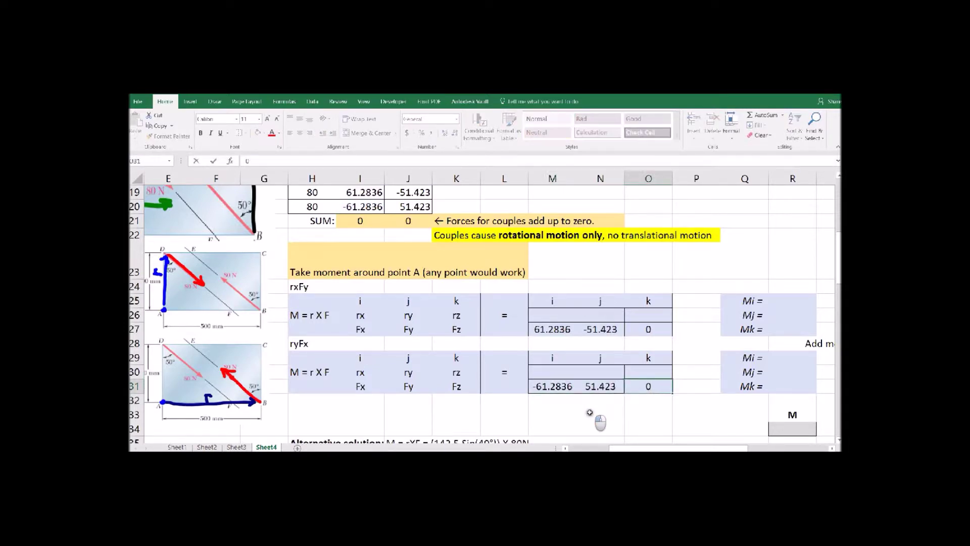
key("Return")
Select the Fx, Fy, Fz labels and each force's component cells to compare them.
left_click_drag(360, 330, 456, 333)
left_click_drag(554, 330, 641, 335)
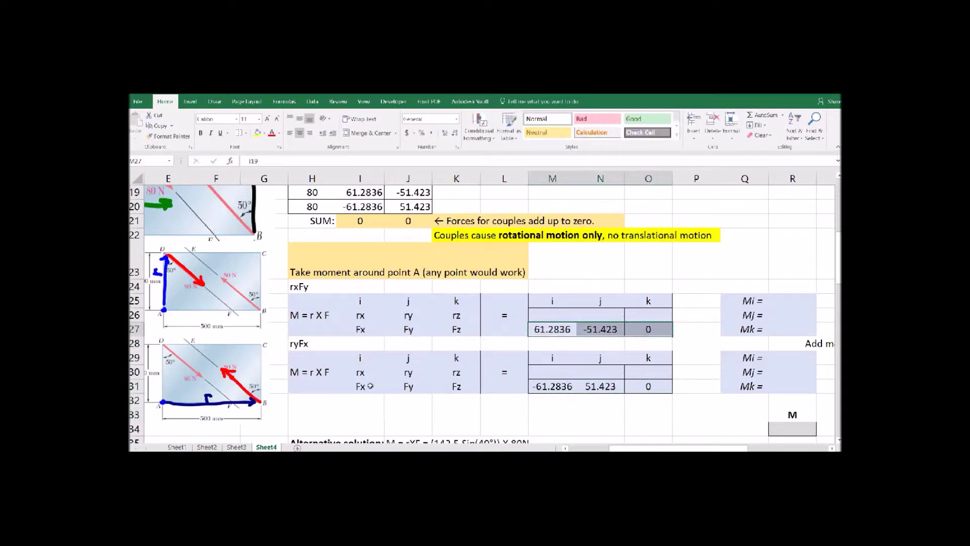
left_click_drag(372, 384, 456, 387)
left_click_drag(556, 386, 638, 388)
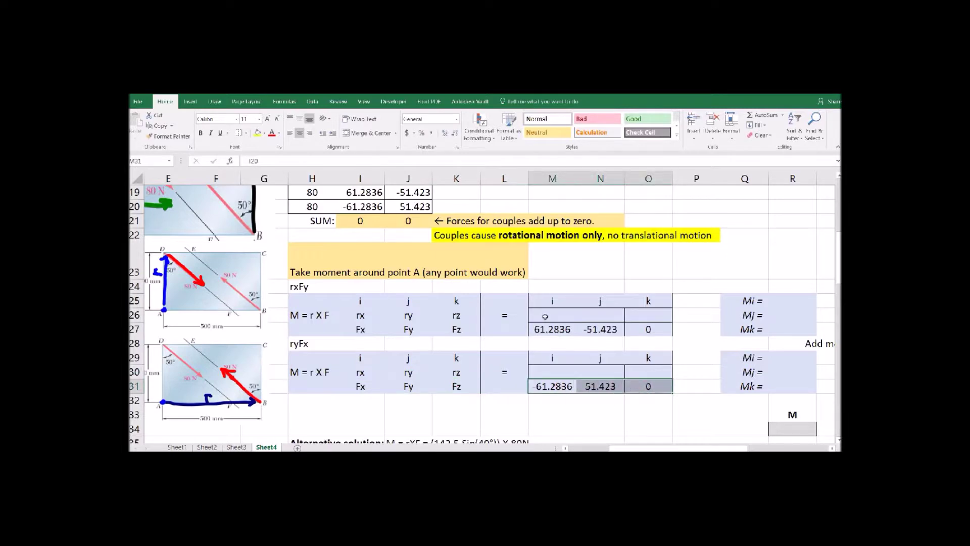
Enter the first position vector 0, 0.3, 0 in row 26.
left_click(546, 317)
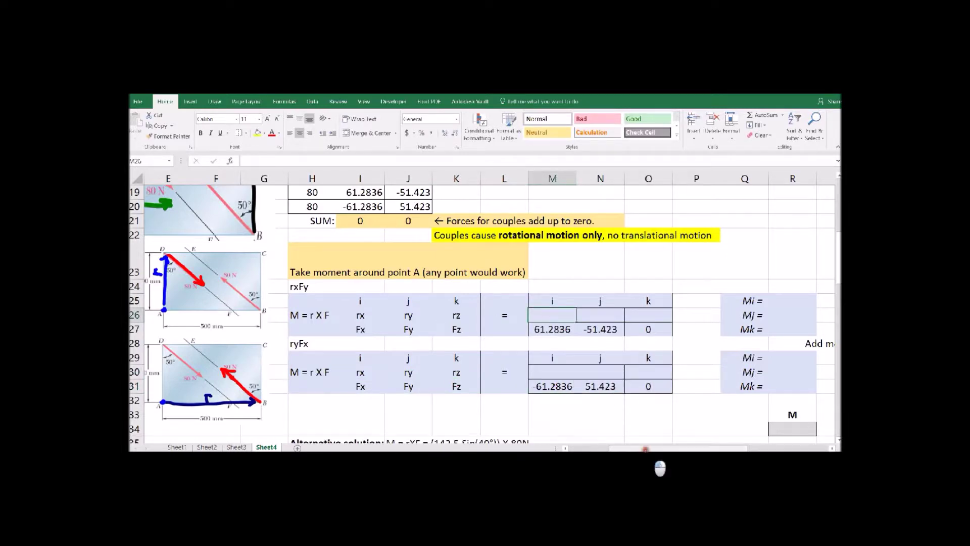
scroll(650, 461, "left", 1)
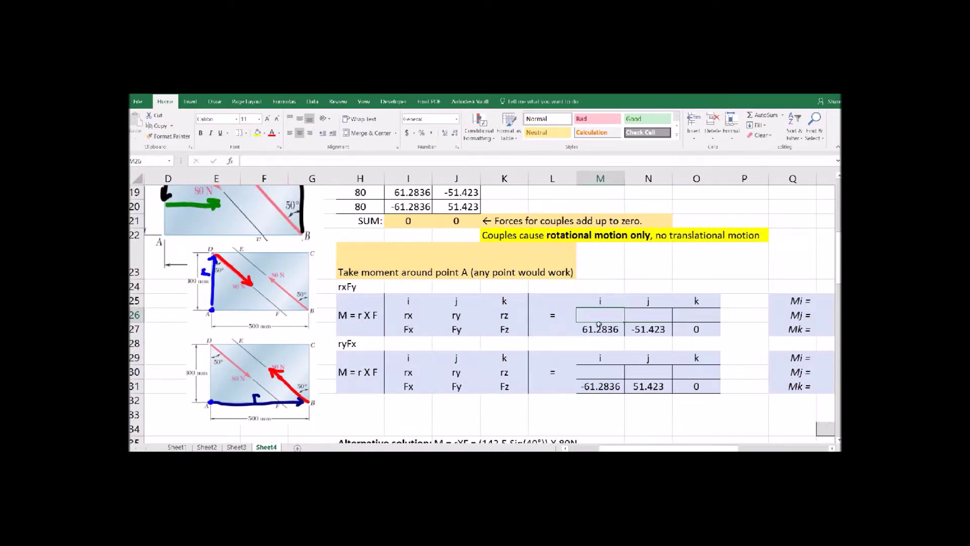
type("0")
key("Tab")
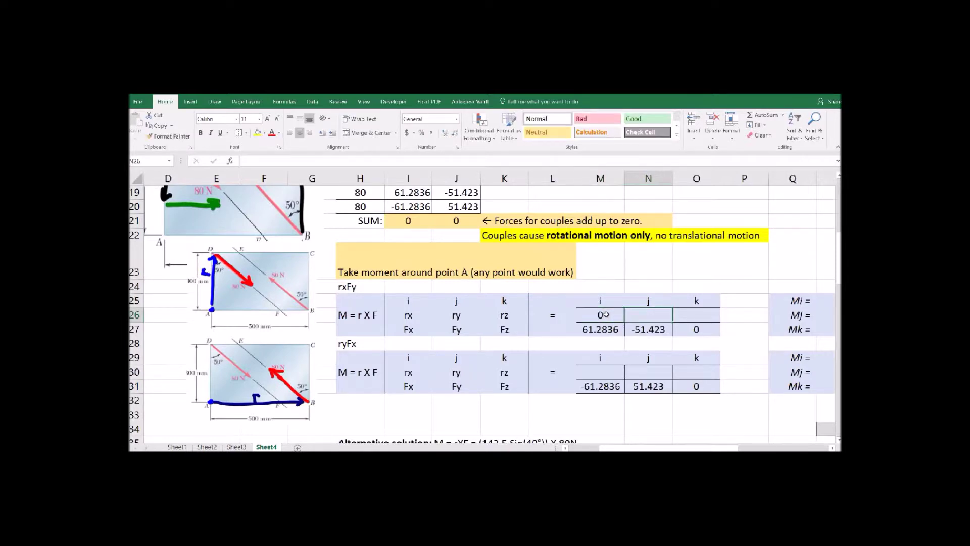
type("0.3")
key("Tab")
type("0")
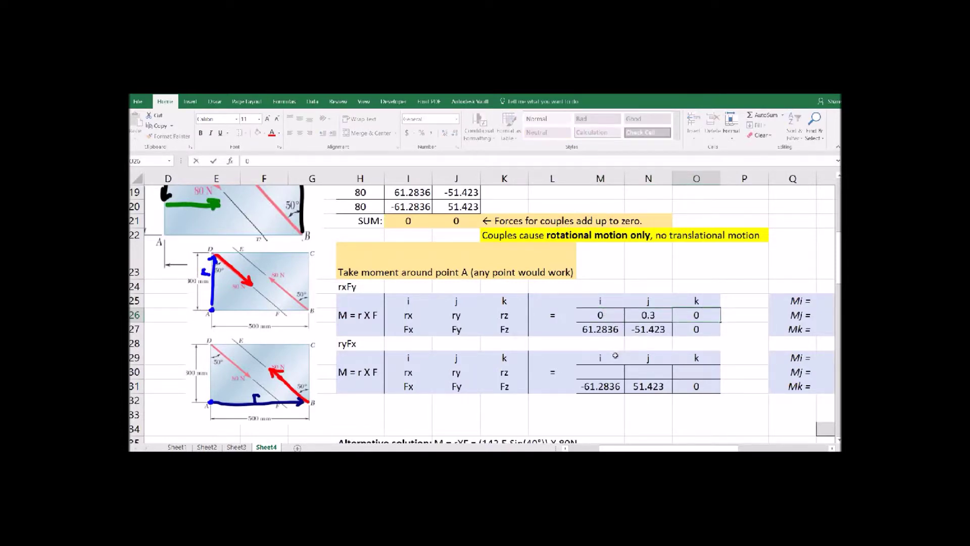
Enter the second position vector 0.5, 0, 0 in row 30 and nudge the lower diagram right.
left_click(592, 375)
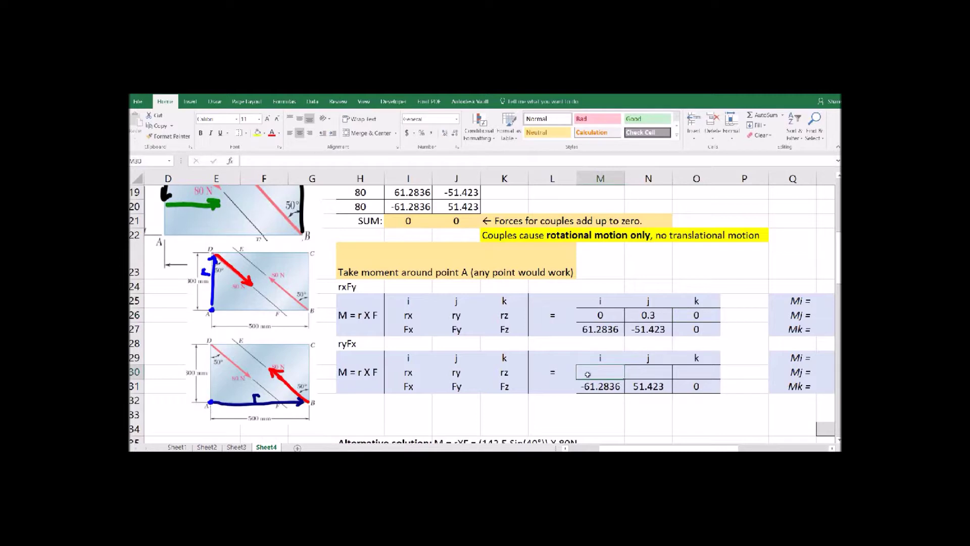
type("0.5")
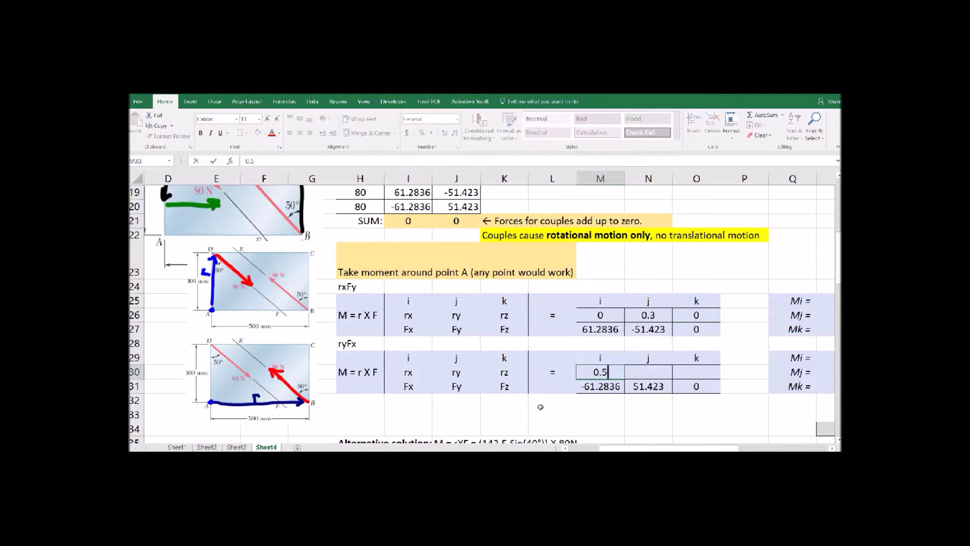
key("Tab")
type("0")
key("Tab")
type("0")
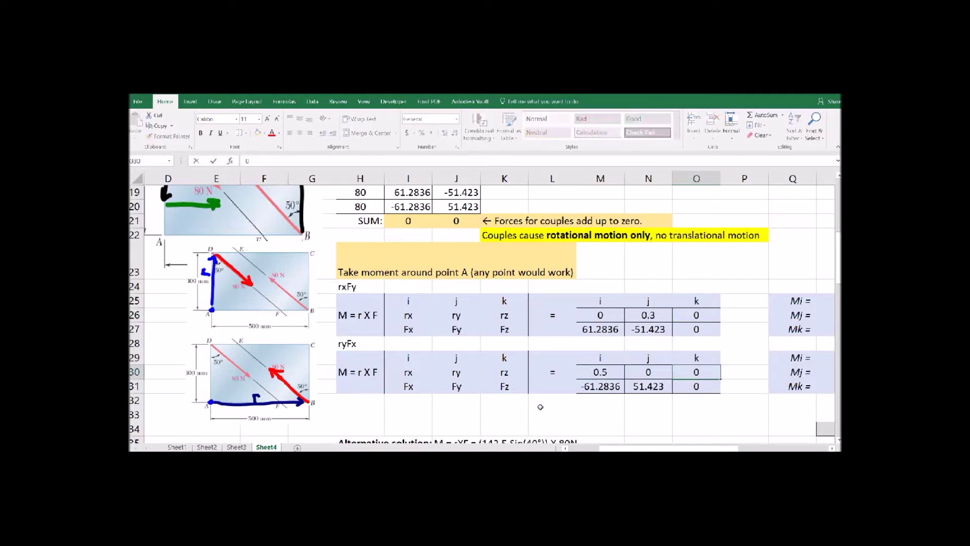
left_click_drag(253, 384, 255, 382)
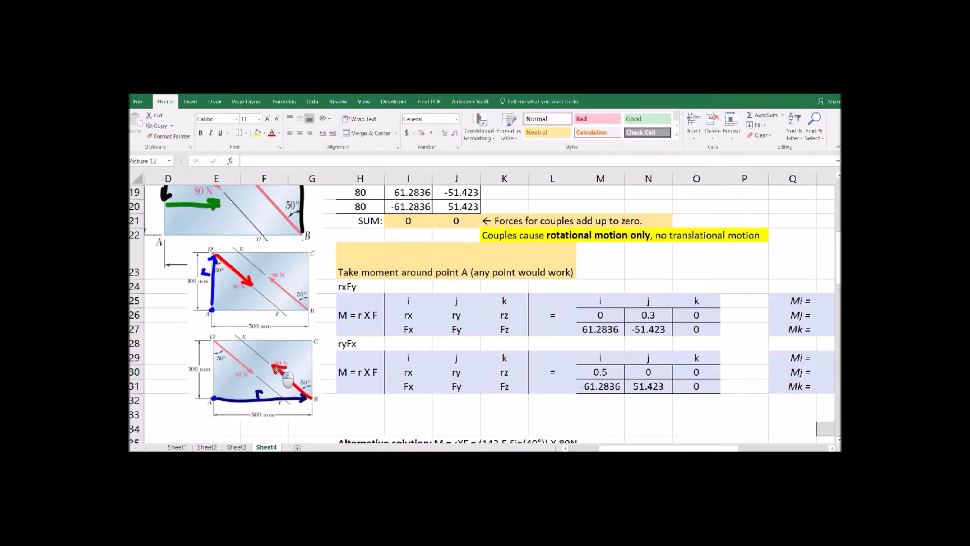
left_click(279, 304)
left_click(740, 354)
scroll(741, 354, "right", 2)
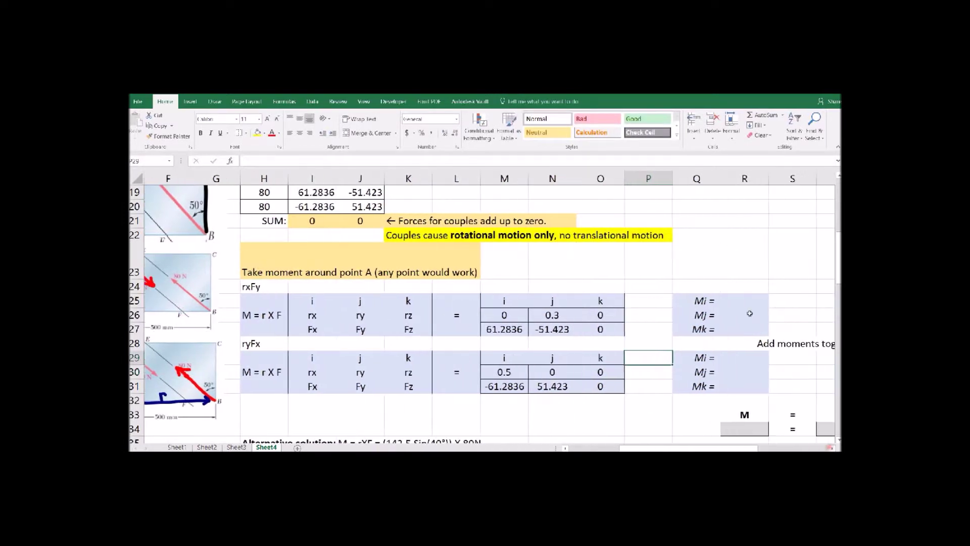
left_click(747, 301)
Enter the Mi cross-product formula =N26*O27-O26*N27 in R25, giving 0.
type("=")
left_click(556, 314)
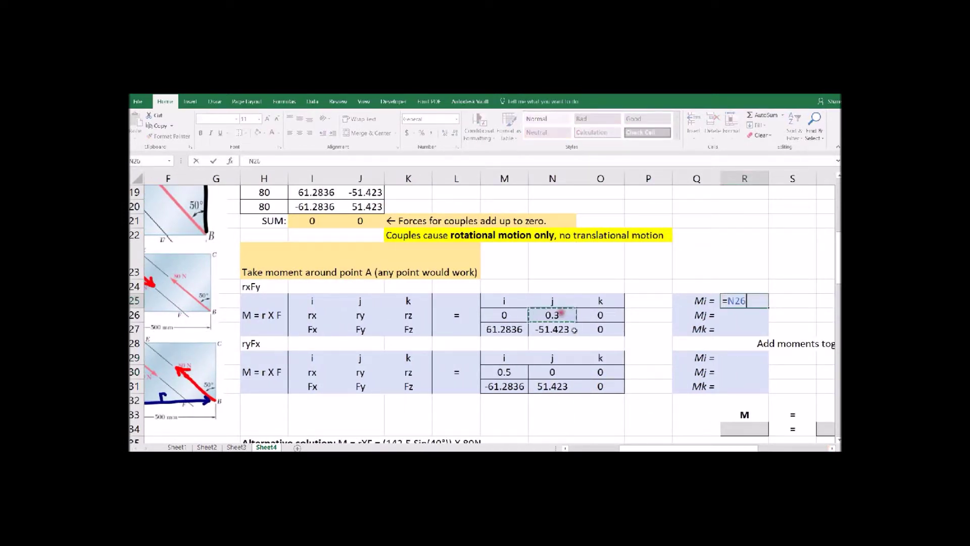
type("*")
left_click(603, 329)
type("-")
left_click(606, 314)
type("*")
left_click(556, 329)
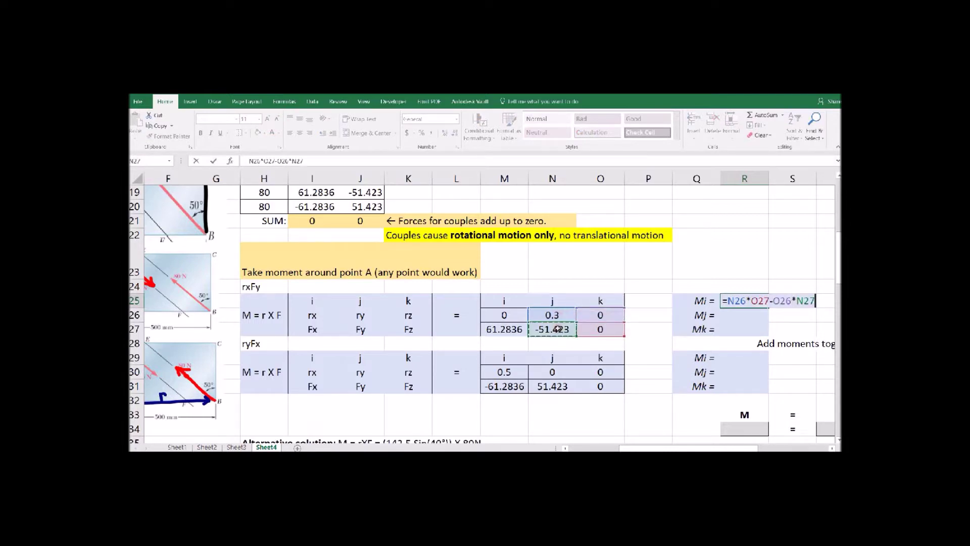
key("Return")
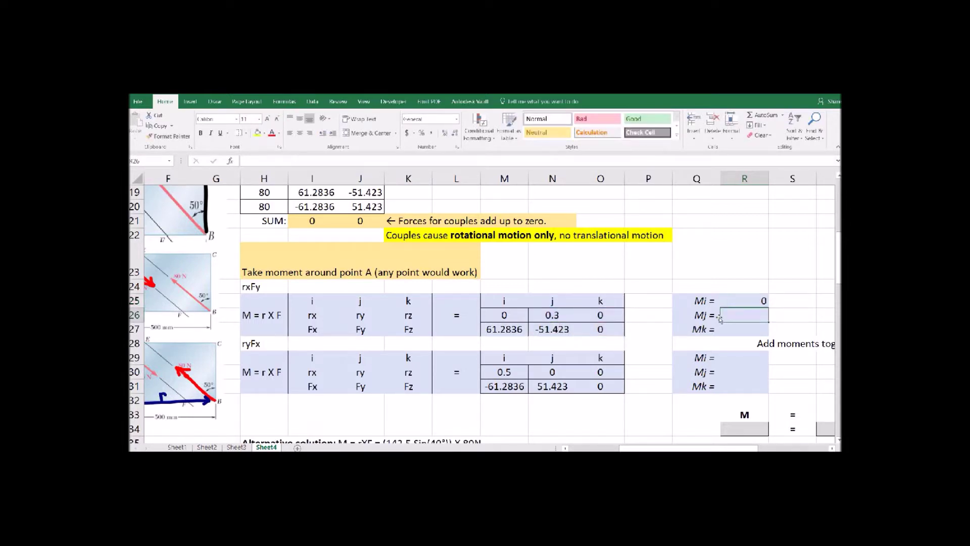
Enter the Mj formula rz·Fx − rx·Fz in R26, giving 0.
type("=")
left_click(601, 315)
type("*")
left_click(505, 329)
type("-")
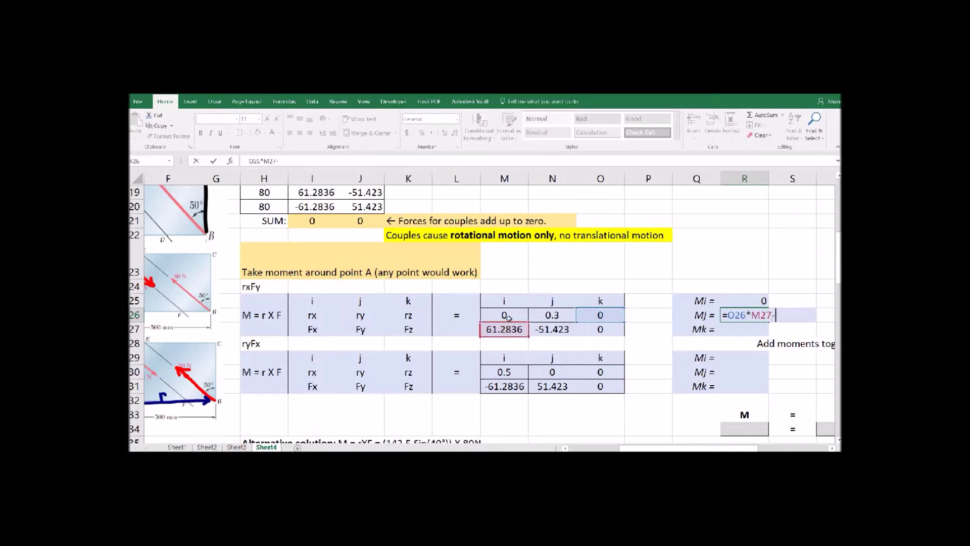
left_click(505, 315)
type("*")
left_click(603, 329)
key("Return")
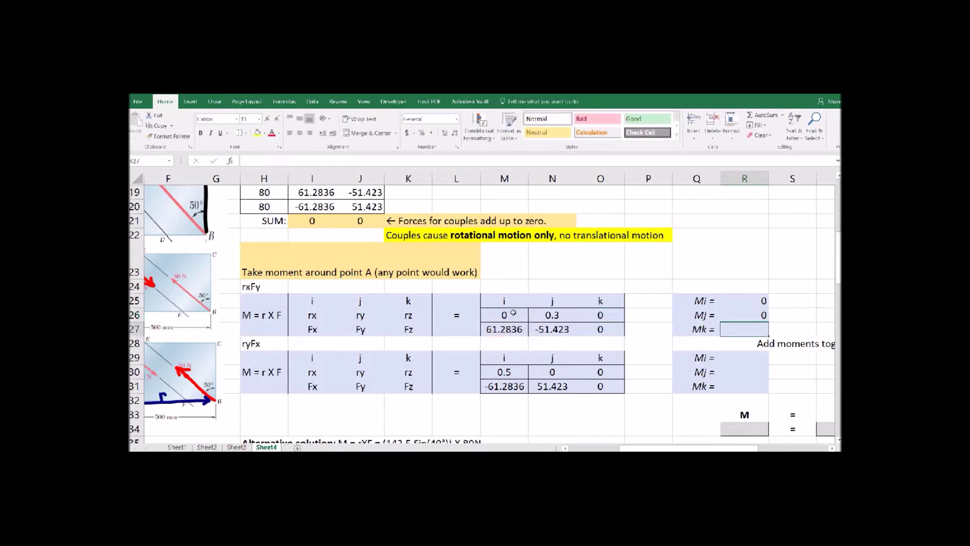
Enter the Mk formula rx·Fy − ry·Fx in R27, giving -18.3851.
type("=")
left_click(513, 313)
type("*")
left_click(553, 328)
type("-")
left_click(554, 314)
type("*")
left_click(504, 329)
key("Return")
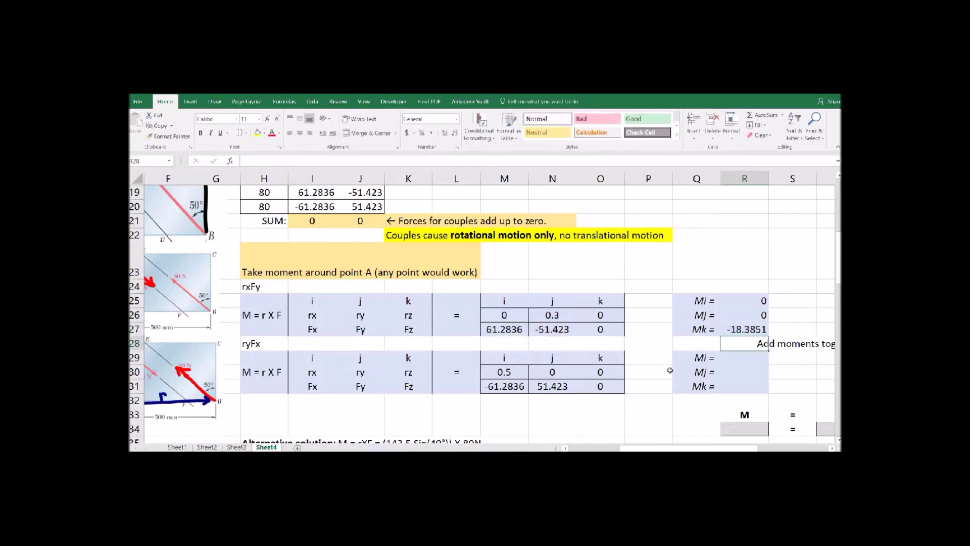
Copy R25:R27 into R29:R31 for the second force's moments, giving Mk = 25.7115.
left_click_drag(746, 294, 747, 326)
right_click(746, 326)
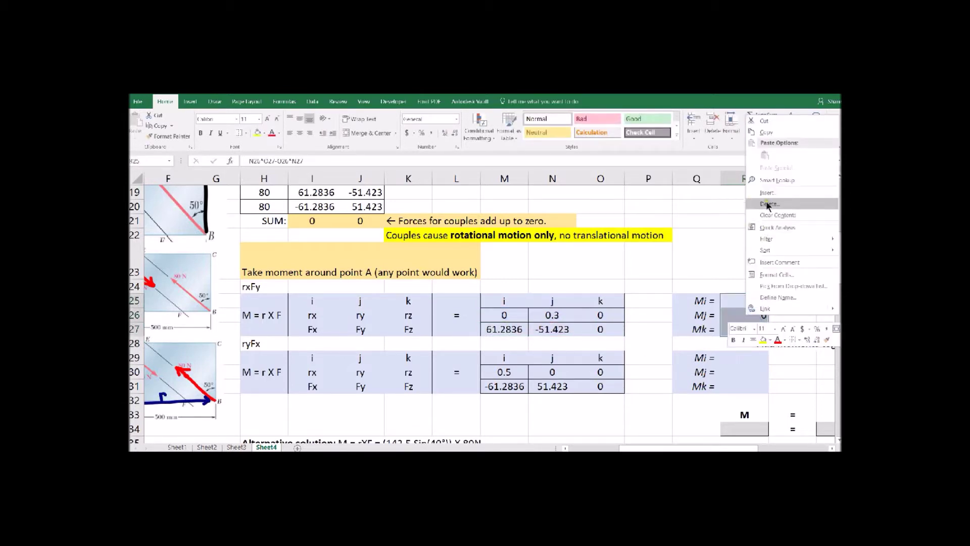
left_click(767, 133)
left_click(732, 356)
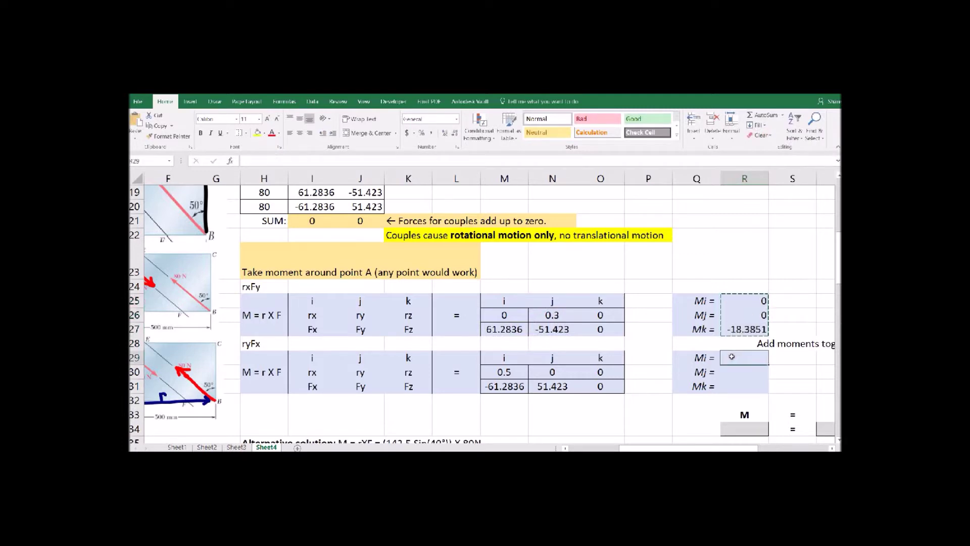
key("ctrl+v")
key("Escape")
left_click(777, 372)
left_click_drag(754, 448, 777, 447)
Sum the two Mk moments in U28 (=R27+R31, giving 7.32644) and nudge the M picture left.
left_click(784, 346)
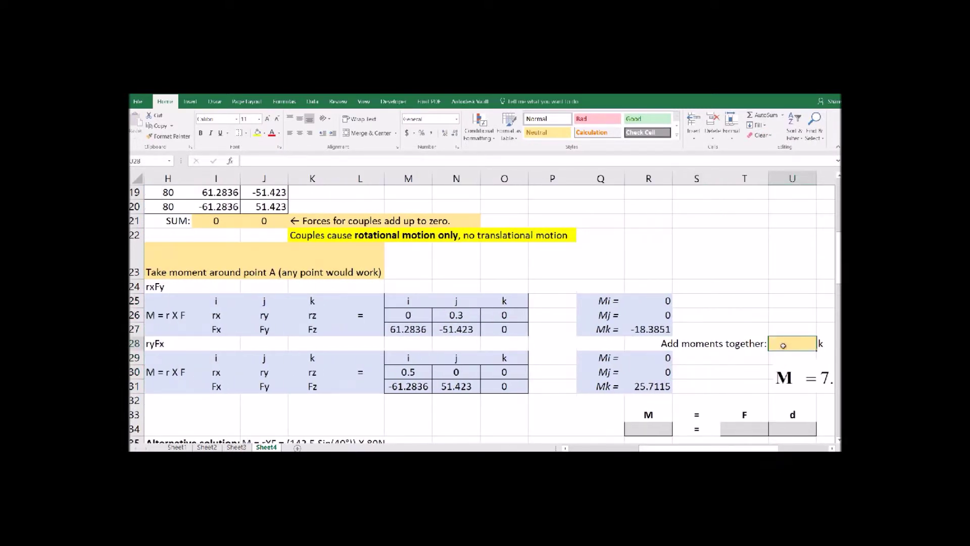
type("=")
left_click(648, 329)
type("+")
left_click(645, 385)
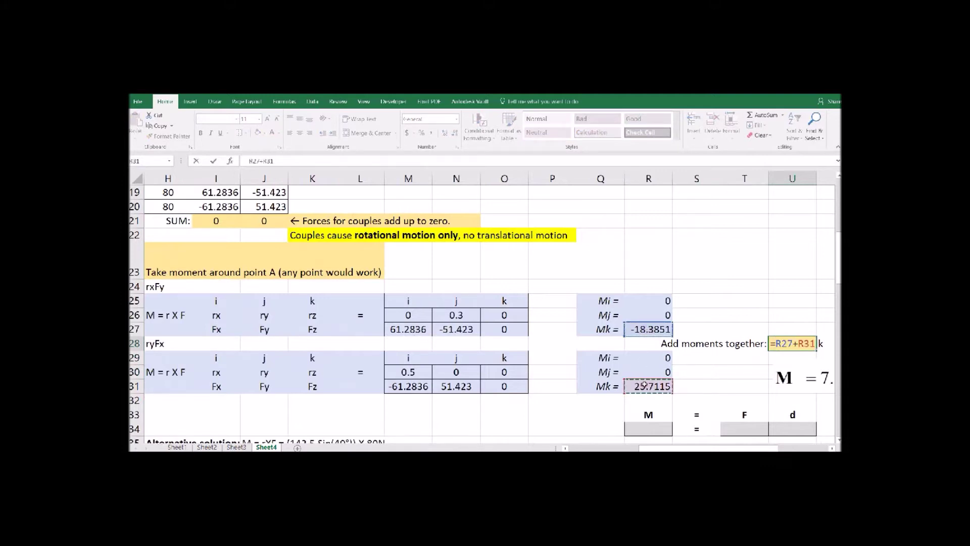
key("Return")
left_click_drag(757, 447, 777, 448)
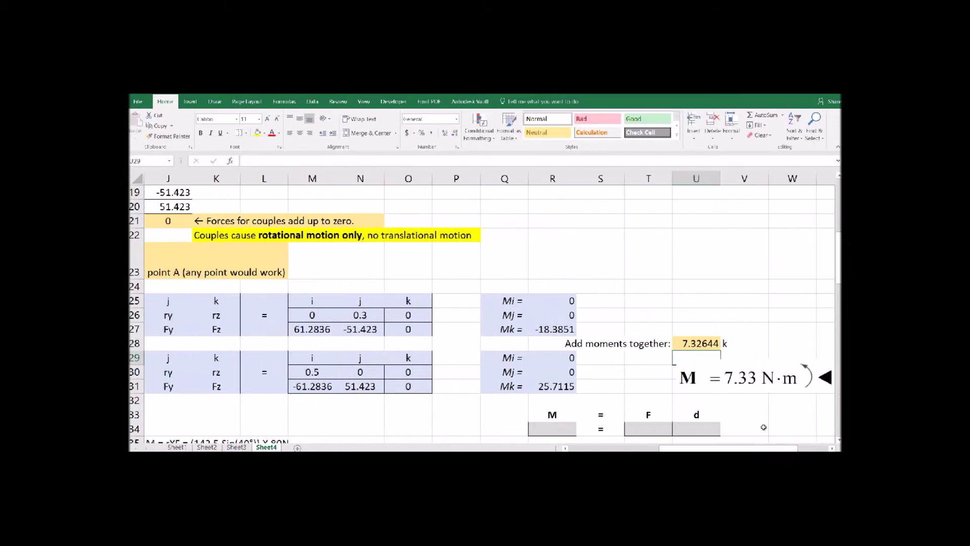
left_click_drag(723, 380, 713, 382)
left_click(640, 381)
Fill the M = F·d row with M =U28, F = 80 and d =R34/T34 (0.09158).
left_click(560, 429)
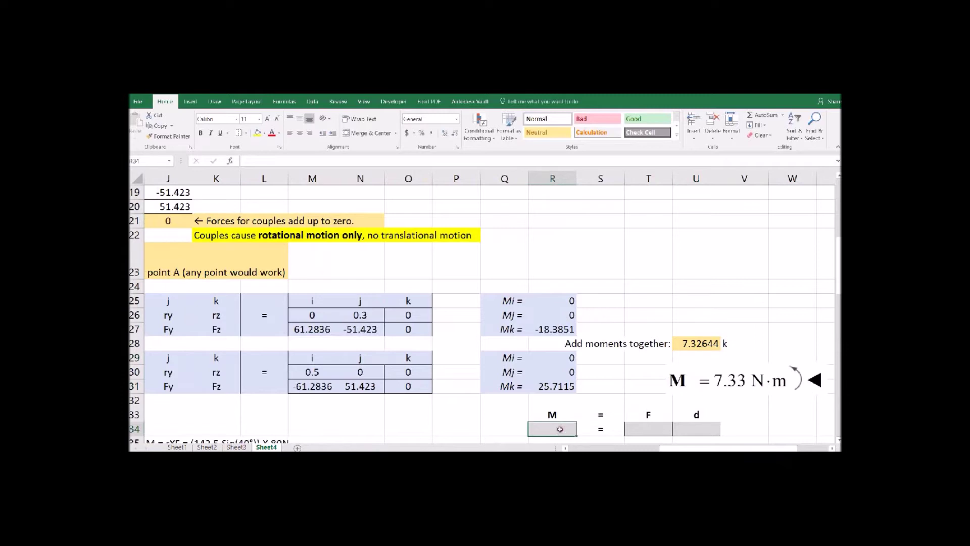
type("=")
left_click(698, 344)
key("Return")
left_click(649, 414)
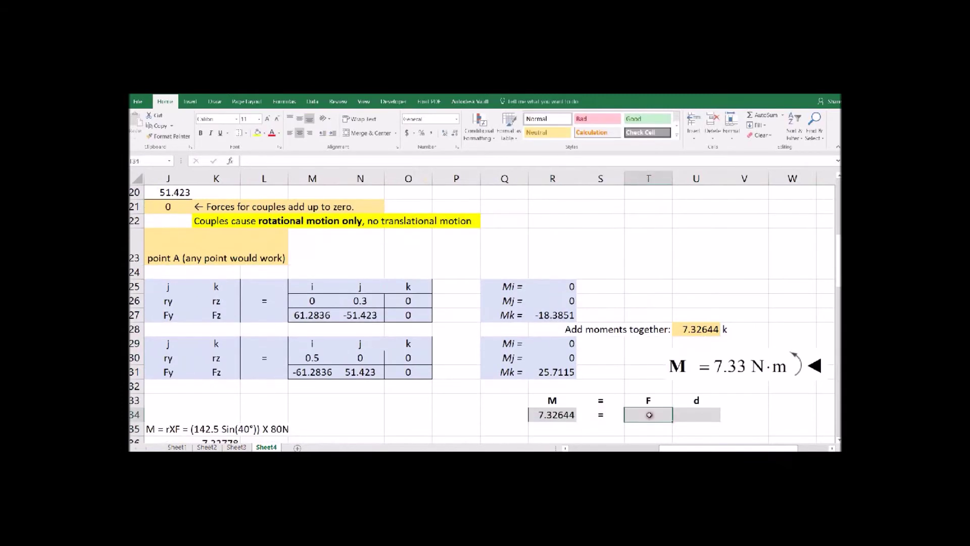
type("80")
key("Tab")
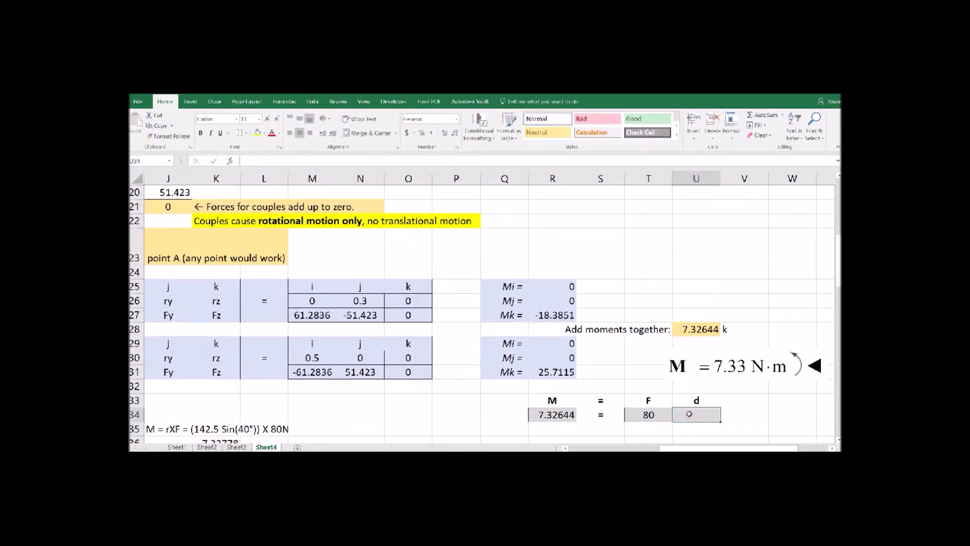
type("=")
left_click(553, 414)
type("/")
left_click(649, 415)
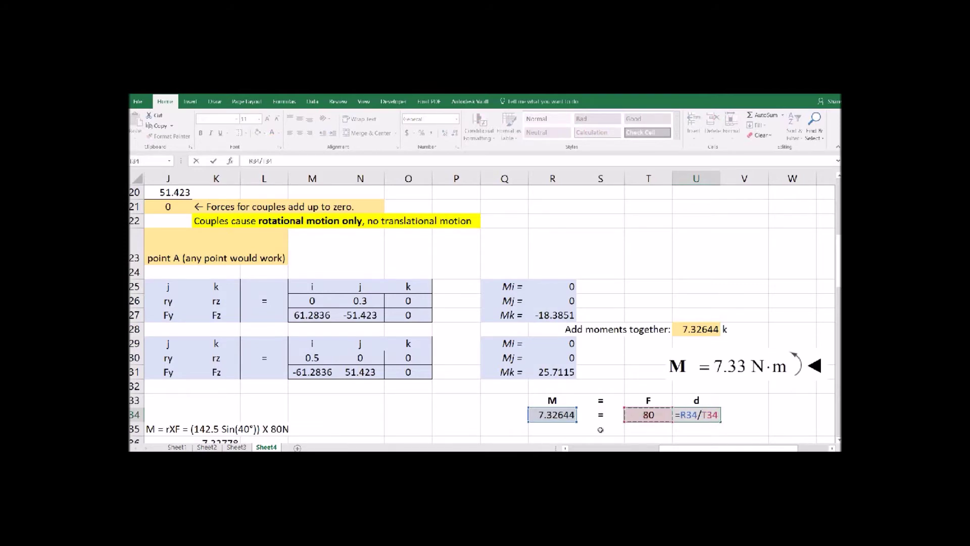
key("Return")
left_click(723, 416)
scroll(717, 420, "down", 1)
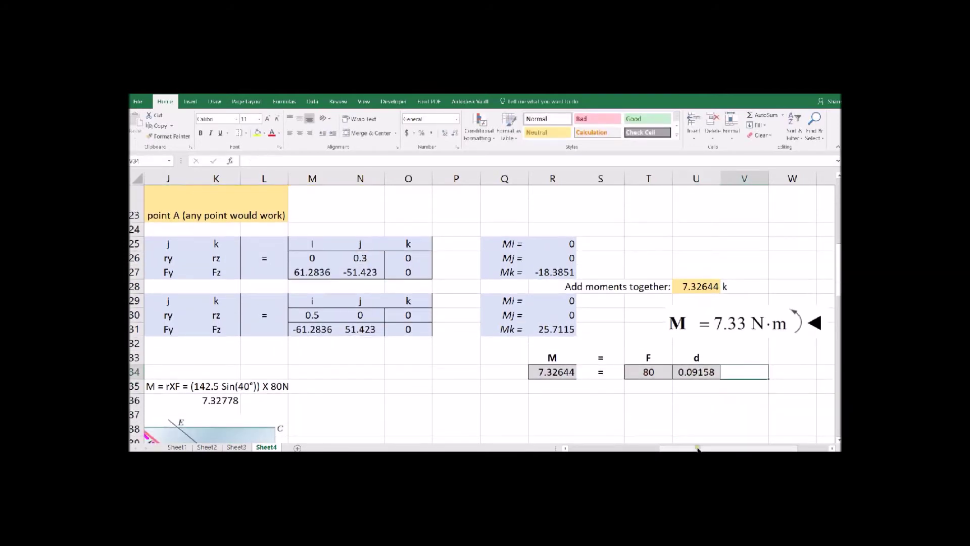
left_click_drag(708, 447, 635, 446)
Inspect the Alternative solution and the formula behind its 7.32778 moment in K36.
scroll(681, 382, "down", 2)
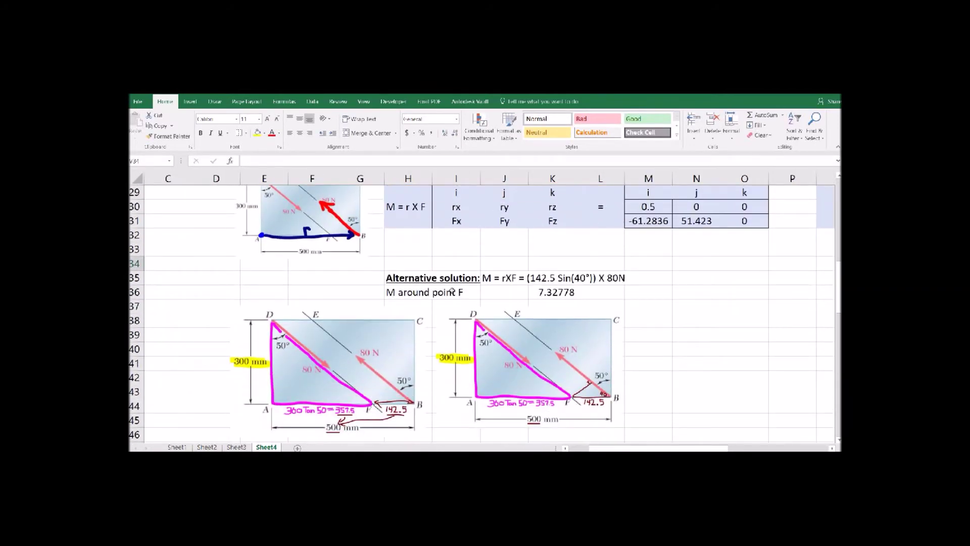
left_click(400, 278)
left_click(557, 294)
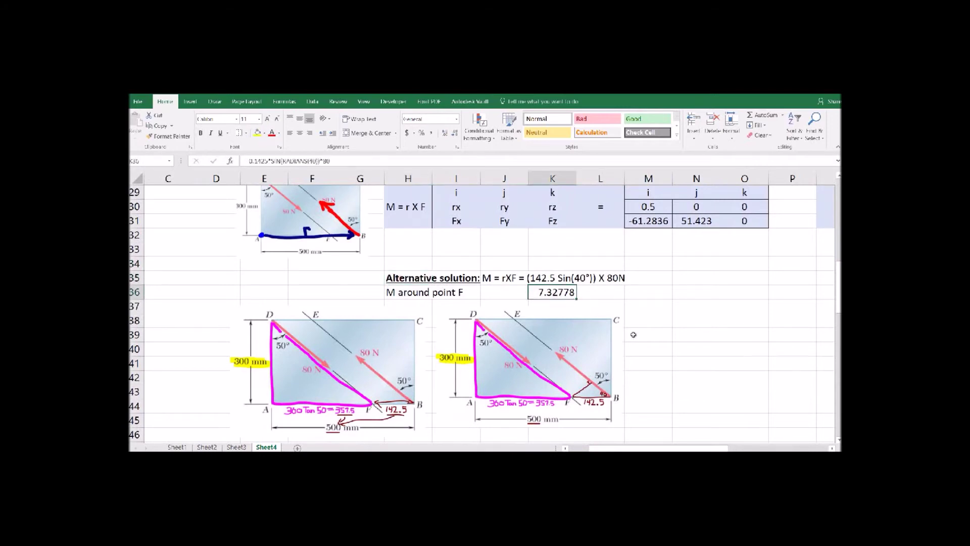
scroll(710, 289, "down", 1)
left_click(508, 283)
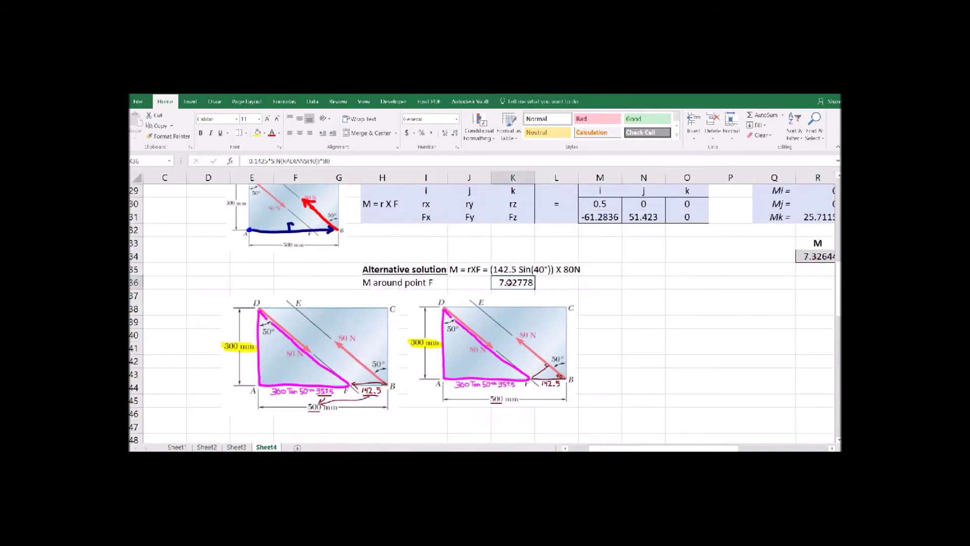
double_click(509, 283)
left_click(621, 285)
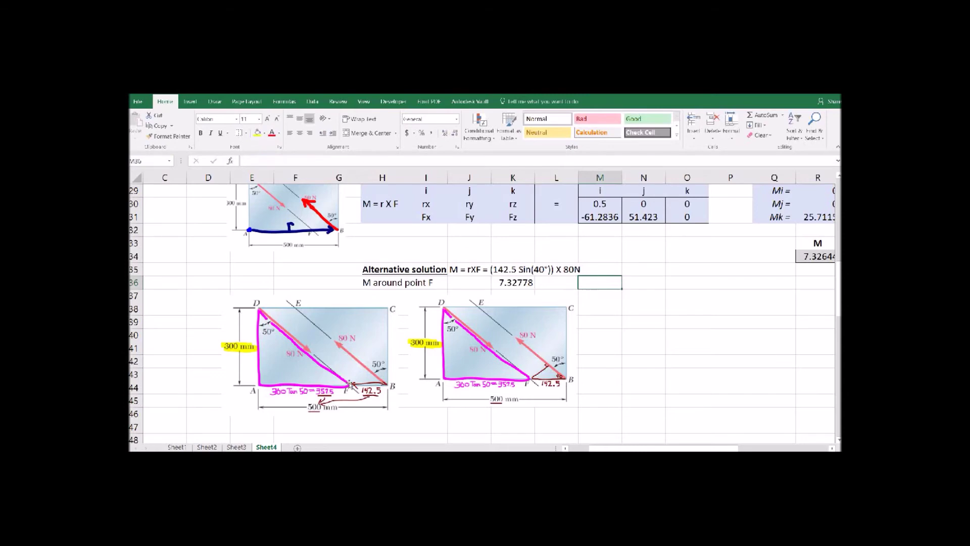
scroll(348, 384, "up", 2)
scroll(540, 356, "down", 1)
Inspect the left and right triangle diagrams of the alternative solution.
left_click(383, 349)
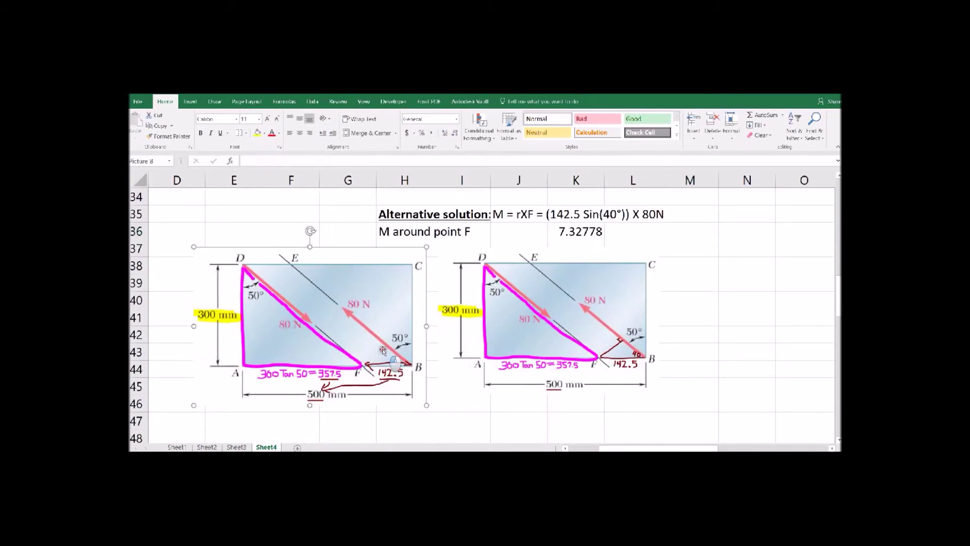
left_click(590, 359)
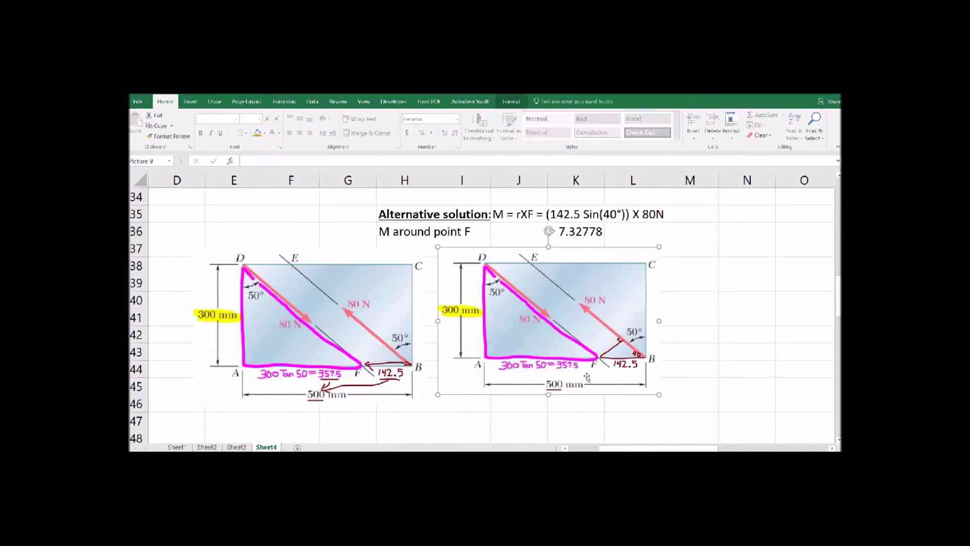
left_click(700, 365)
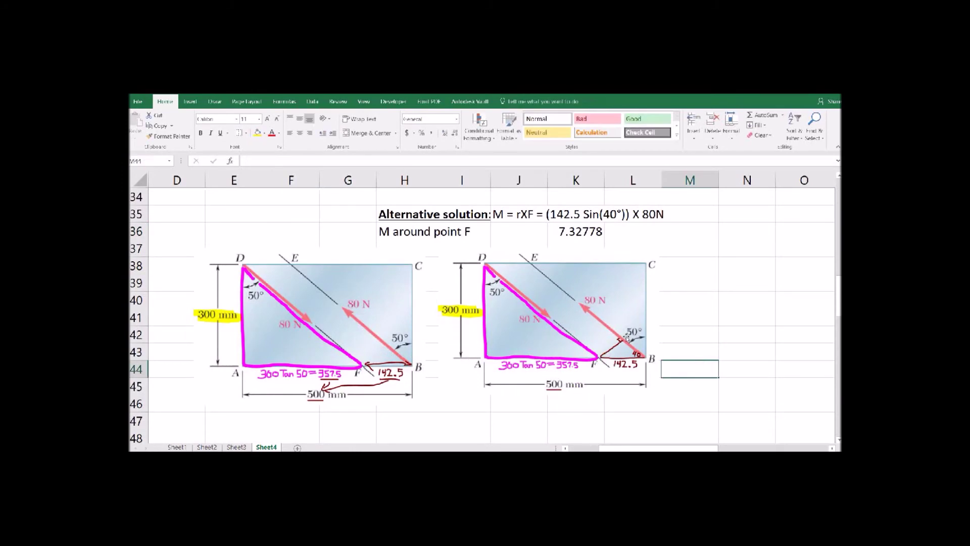
left_click(690, 334)
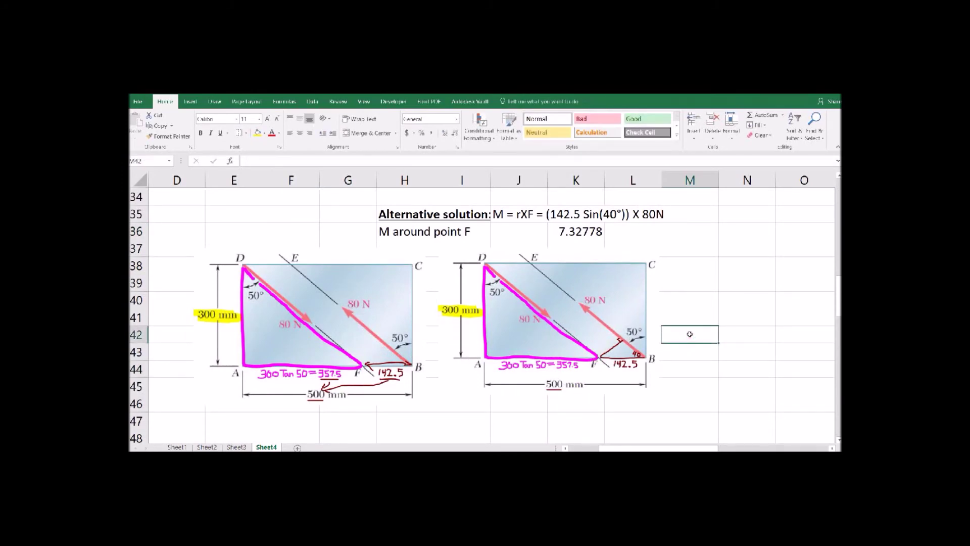
scroll(690, 334, "down", 3, "ctrl")
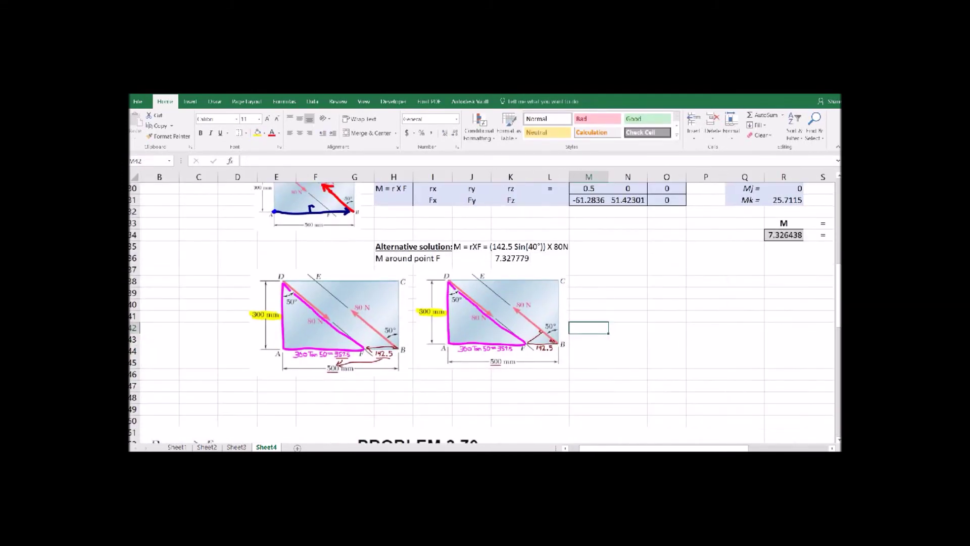